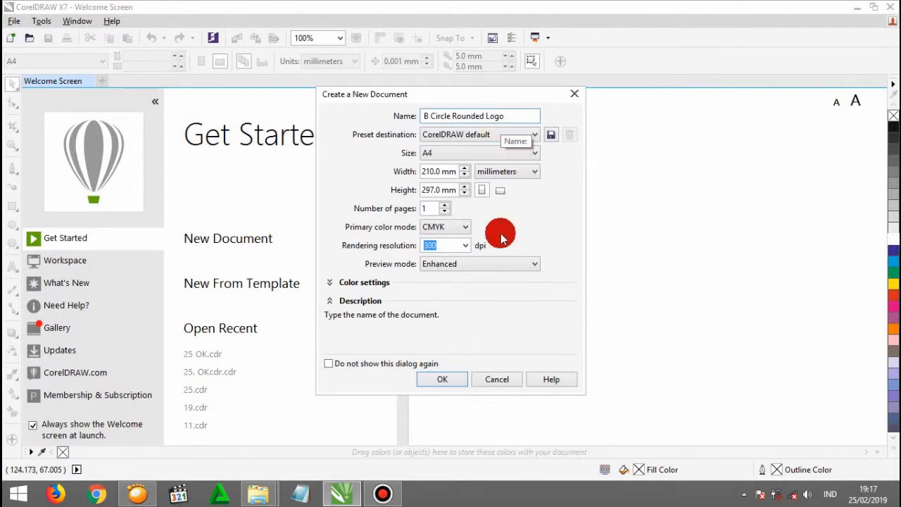
- Create the A4 CMYK document "B Circle Rounded Logo" at 300 dpi and set its page to landscape orientation
left_click(443, 379)
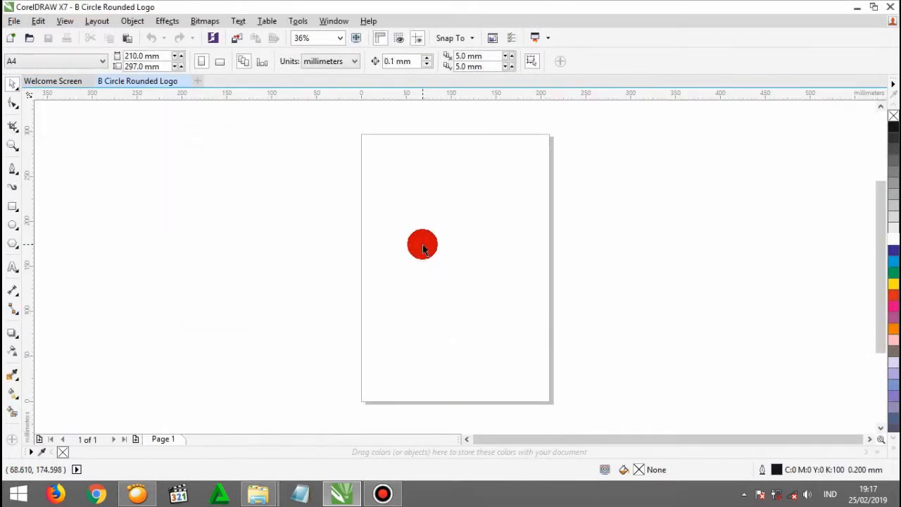
left_click(219, 62)
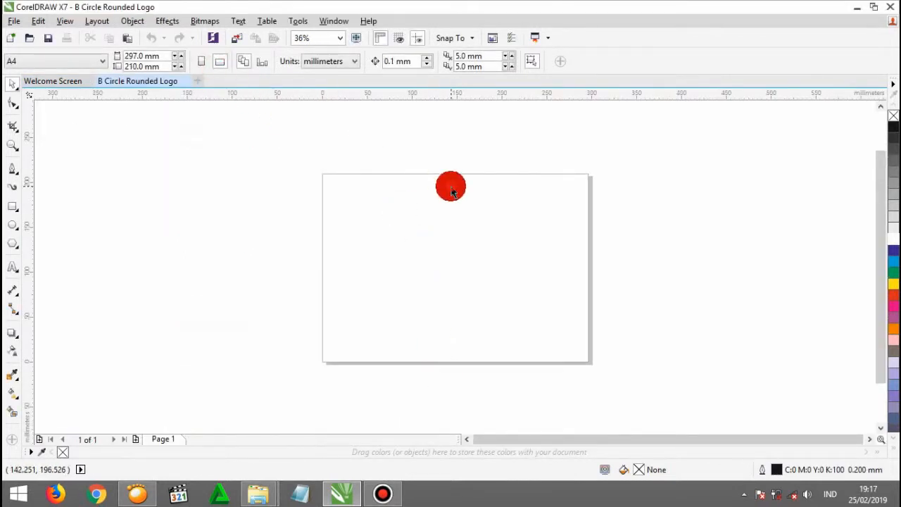
- Add a page-sized rectangle as background and fill it black
double_click(14, 210)
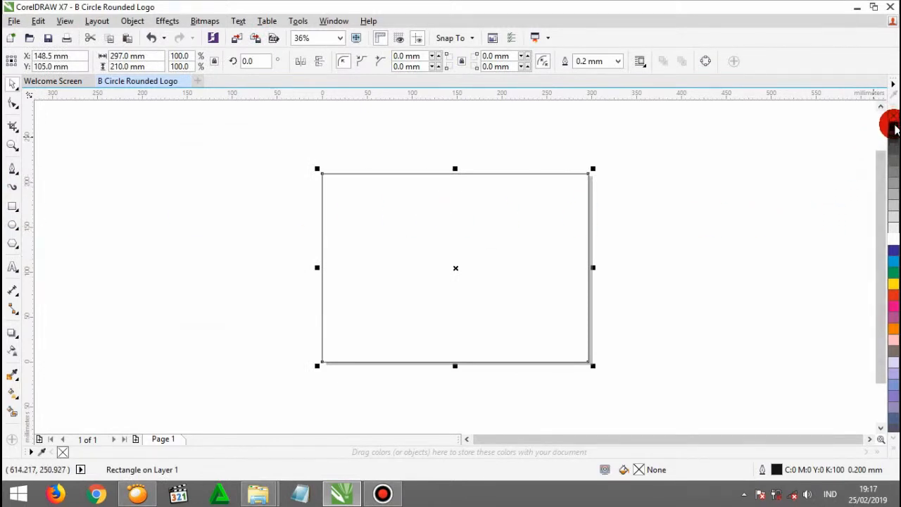
left_click(894, 129)
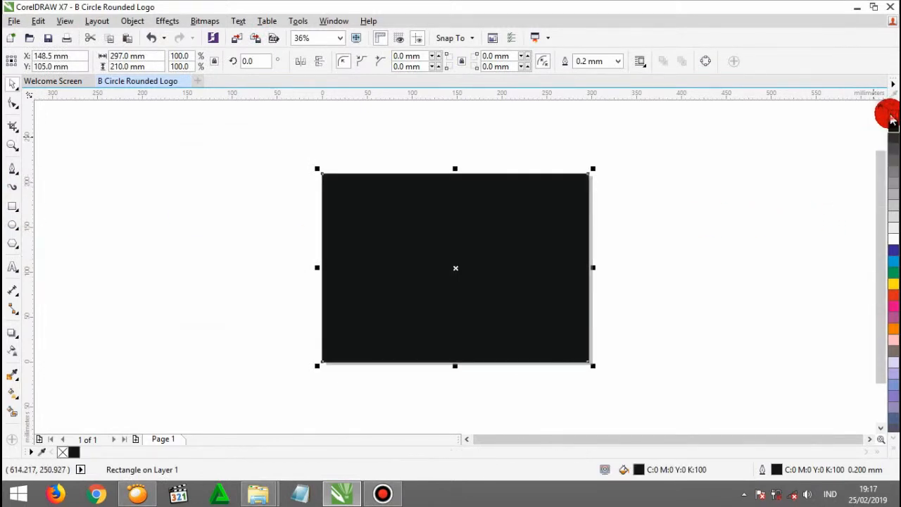
left_click(700, 176)
- Draw a circle about 63 mm in diameter, centre it on the page, and make it white without an outline
scroll(443, 288, "up", 2)
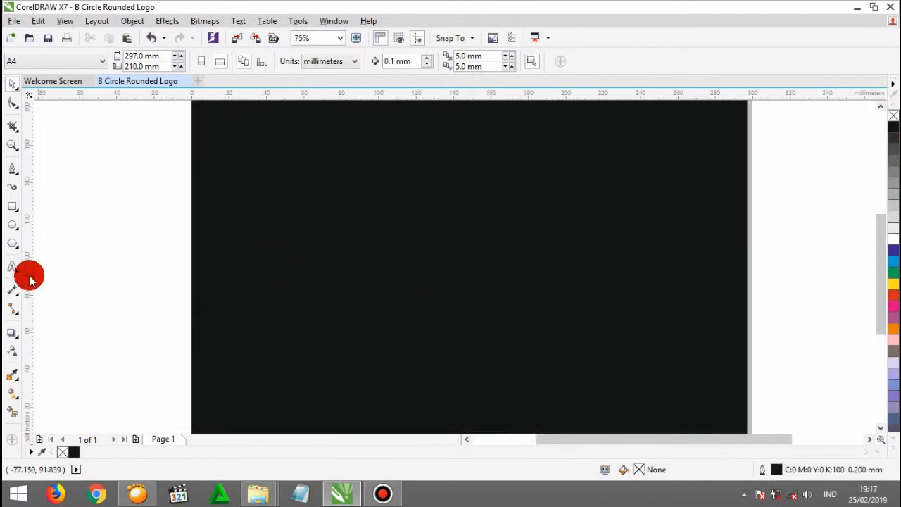
left_click(13, 225)
left_click_drag(421, 192, 497, 311)
key("p")
left_click(893, 248)
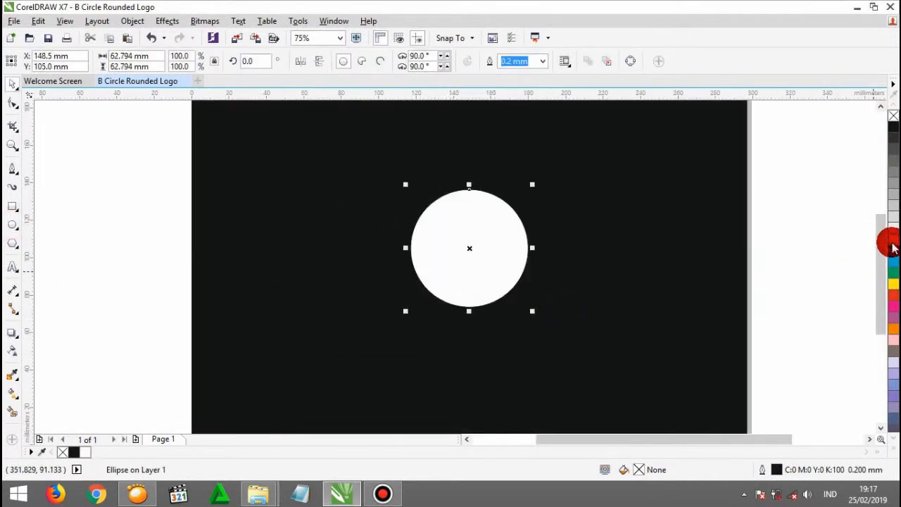
right_click(893, 116)
left_click(768, 177)
- Make a concentric copy of the white circle scaled to about 36.6 mm and fill it black
left_click(485, 250)
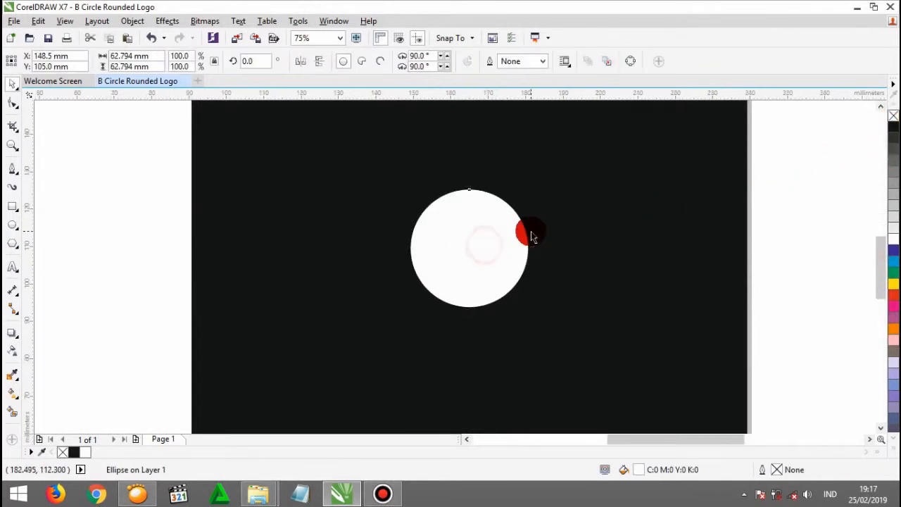
scroll(531, 235, "up", 2)
left_click_drag(528, 140, 483, 147)
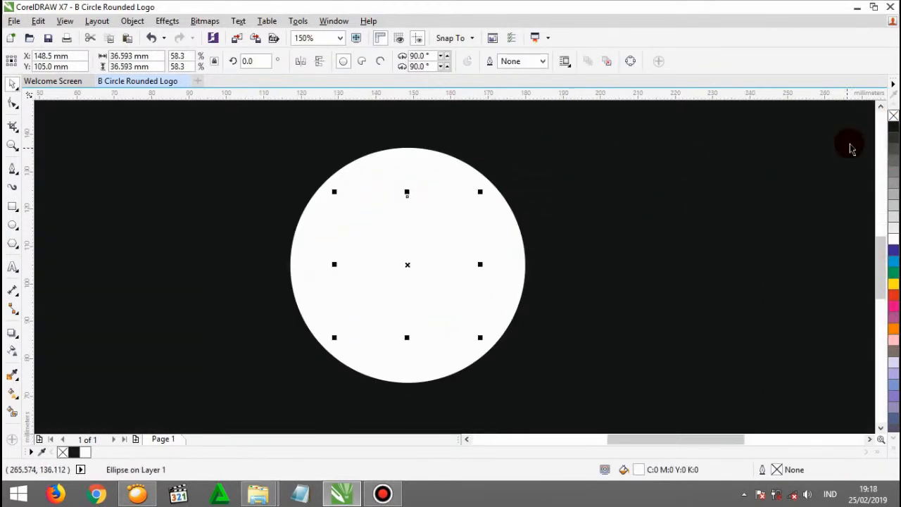
left_click(893, 127)
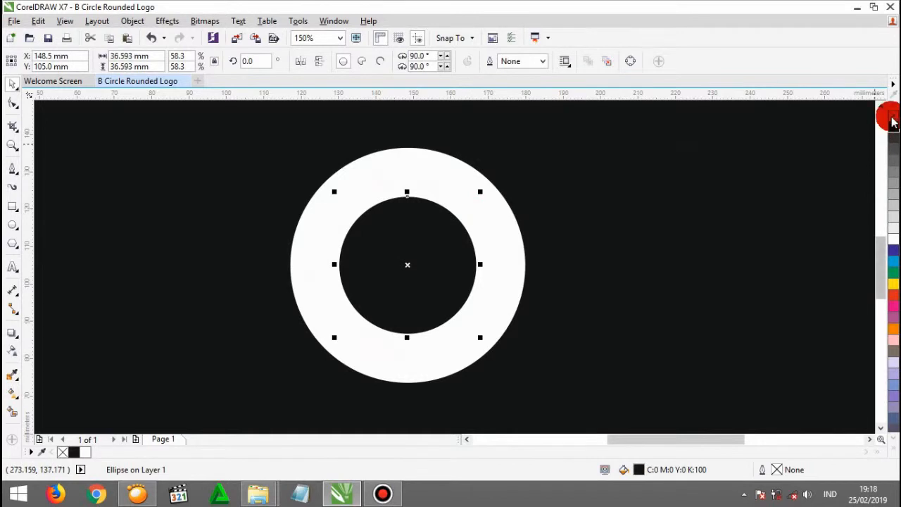
scroll(306, 258, "down", 2)
left_click(708, 133)
- Make a concentric copy of the black circle scaled down to about 19 mm
scroll(397, 261, "up", 2)
left_click(365, 260)
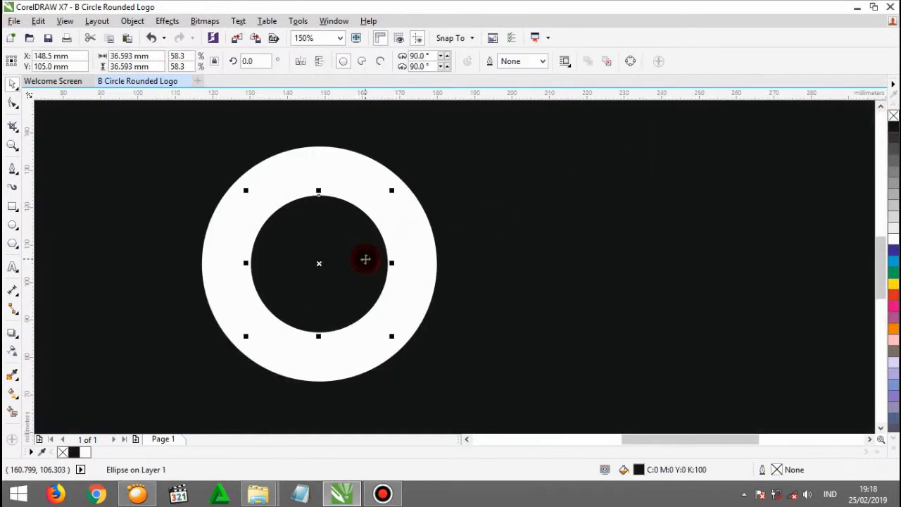
scroll(338, 220, "up", 2)
left_click_drag(440, 164, 373, 165)
right_click(373, 165)
- Try to trim the black circle with the smallest circle and delete the smallest one, and undo the attempt
left_click(387, 227, "shift")
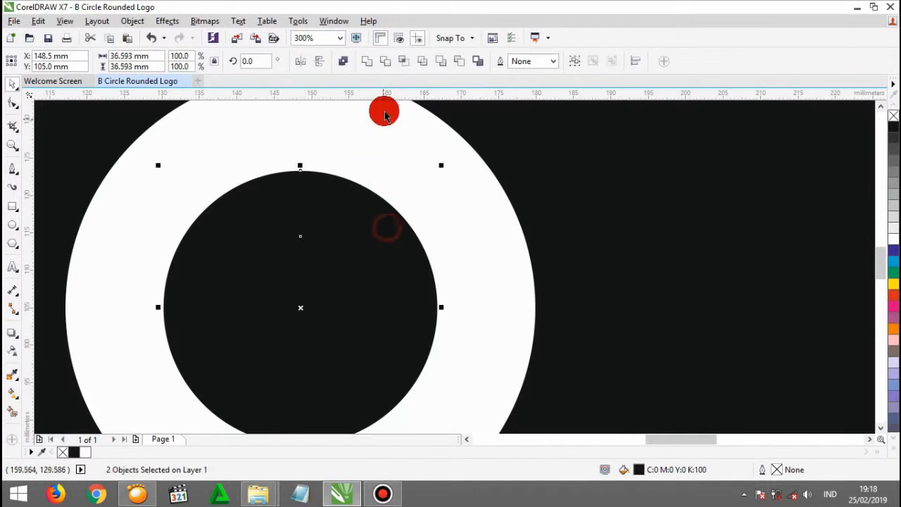
left_click(385, 61)
left_click(414, 187)
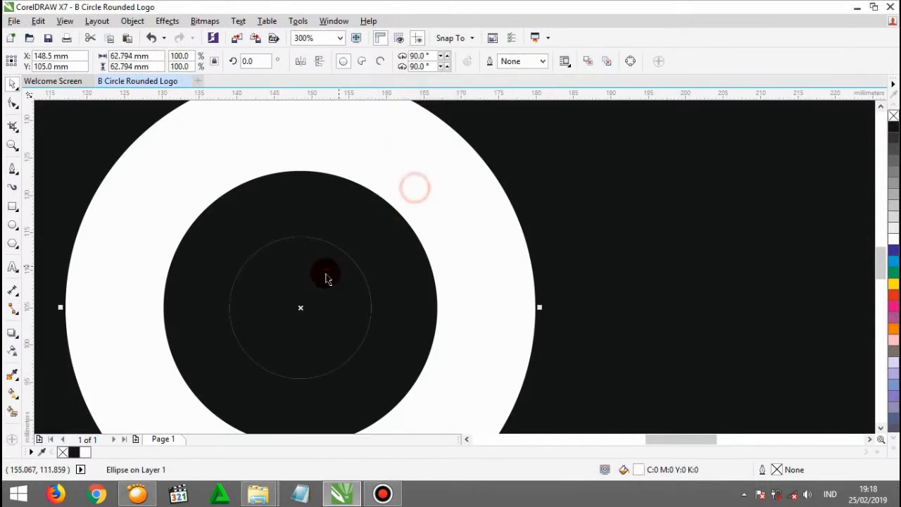
key("Delete")
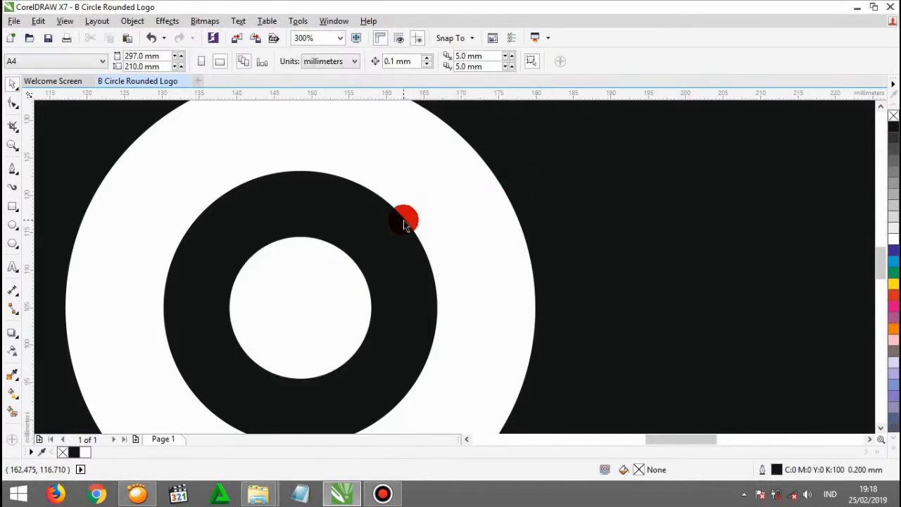
key("ctrl+z")
left_click(571, 169, "shift")
- Trim the smallest circle out of the black circle and delete the smallest circle to leave a black ring
left_click(331, 298)
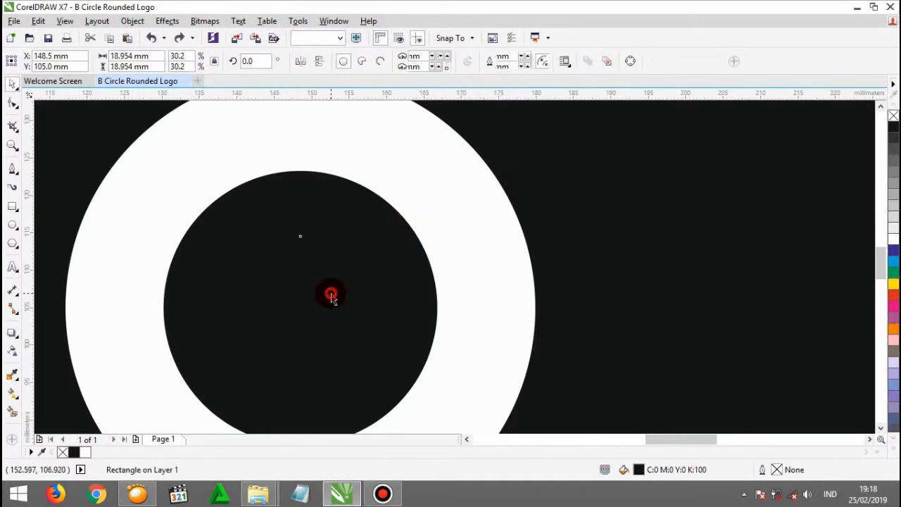
left_click(344, 221, "shift")
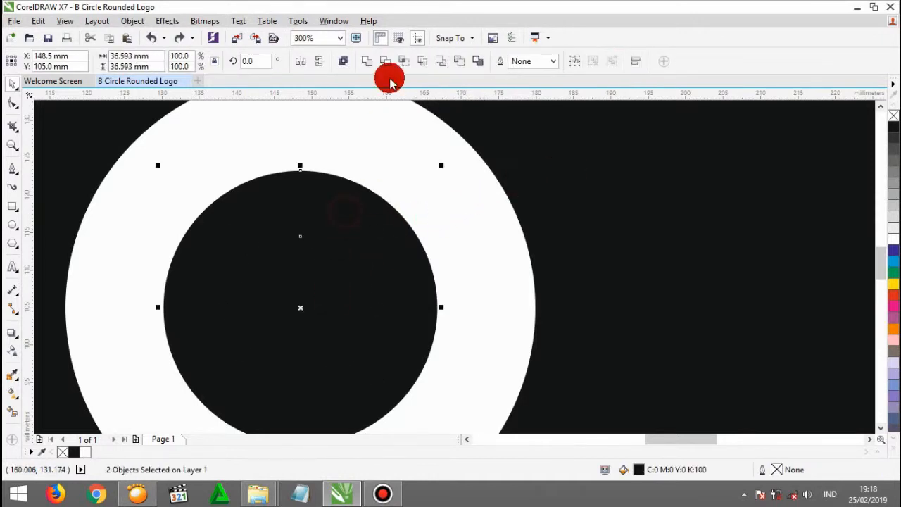
left_click(390, 63)
left_click(324, 295)
key("Delete")
left_click(376, 221)
- Draw a rectangle about 8.8 mm wide over the ring's left band and stretch it upward to about 38 mm tall
left_click(14, 207)
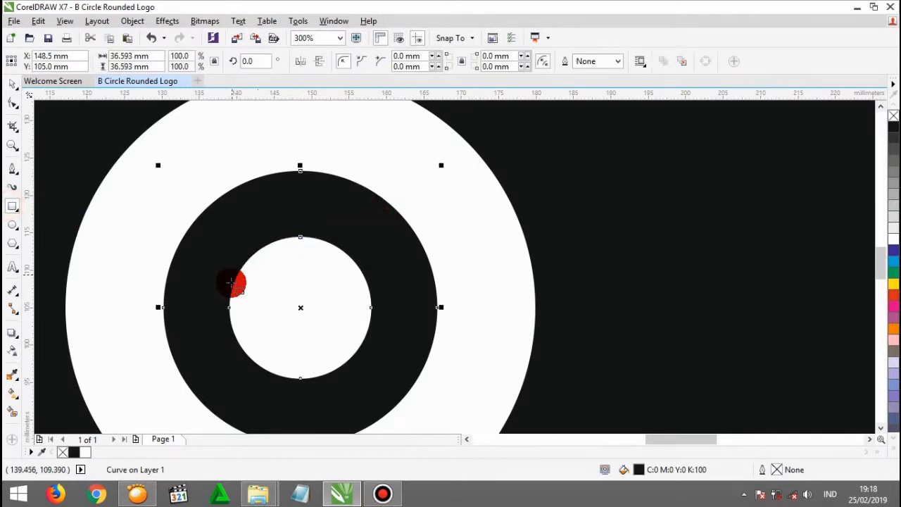
left_click_drag(227, 299, 171, 315)
scroll(166, 337, "up", 3)
scroll(285, 312, "down", 2)
scroll(285, 312, "down", 2)
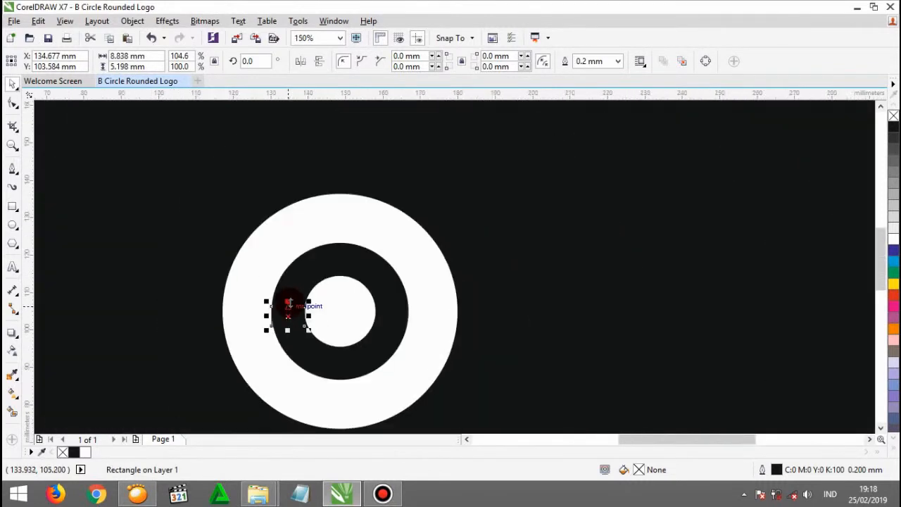
left_click_drag(288, 301, 295, 178)
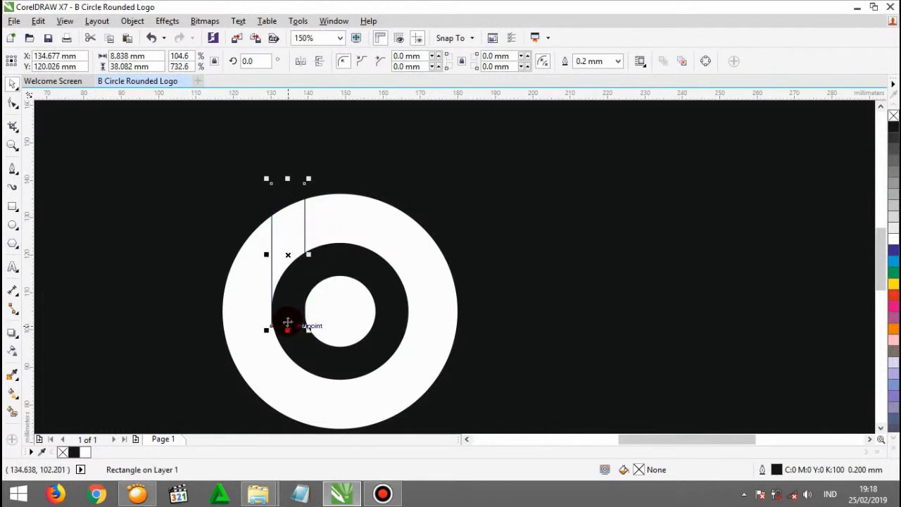
- Fill the vertical bar black and remove its outline
scroll(285, 324, "up", 2)
left_click(893, 132)
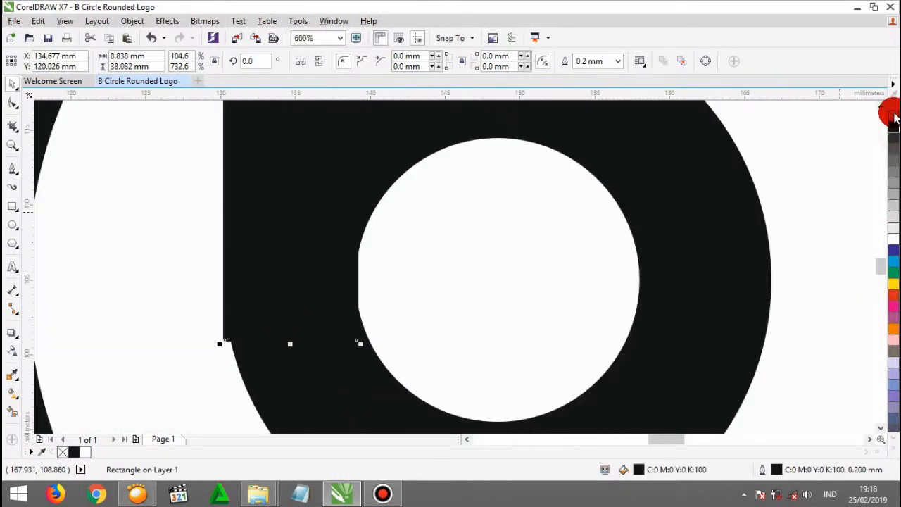
right_click(893, 114)
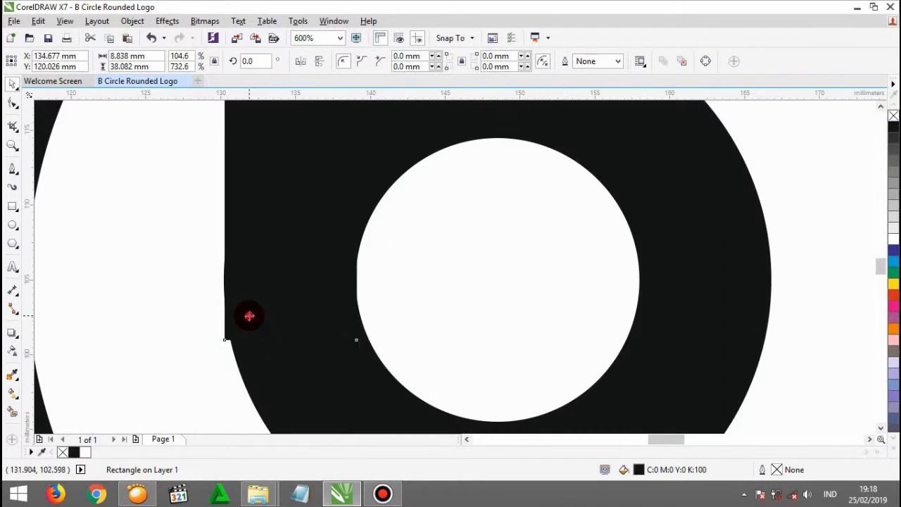
- Convert the vertical bar to curves and raise its two lower corner nodes by about 3.5 mm onto the ring's edges
key("ctrl+q")
key("F10")
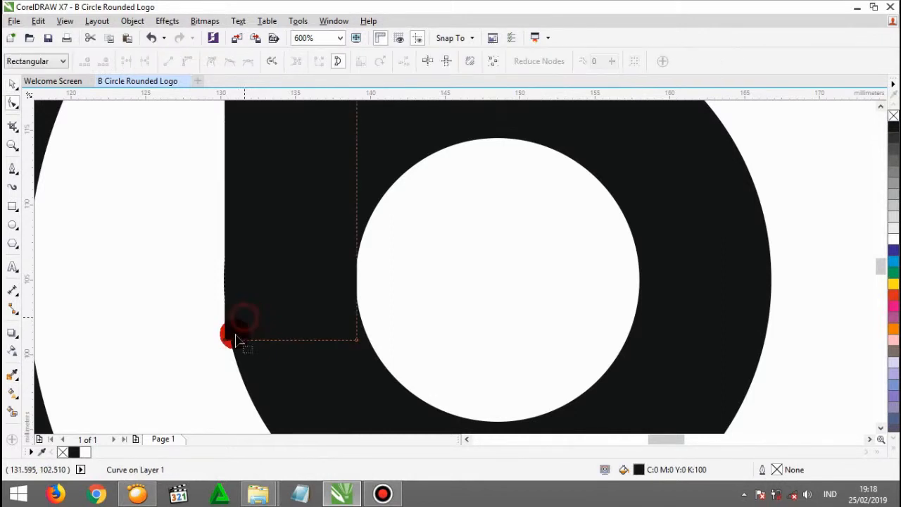
scroll(225, 336, "up", 1)
left_click_drag(223, 336, 221, 232)
left_click_drag(486, 334, 483, 230)
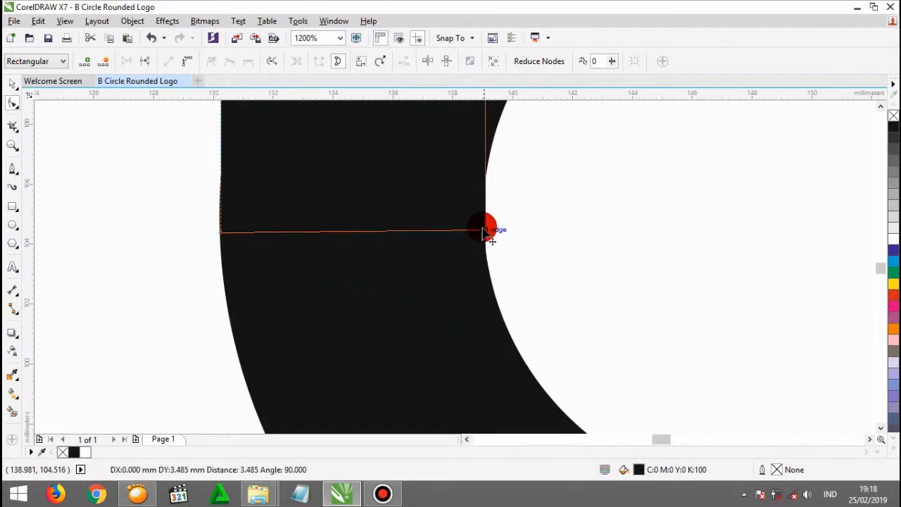
key("space")
scroll(306, 316, "down", 2)
scroll(334, 264, "up", 1)
- Raise the bar's lower-right corner node further so it meets the edge of the ring's inner hole
key("space")
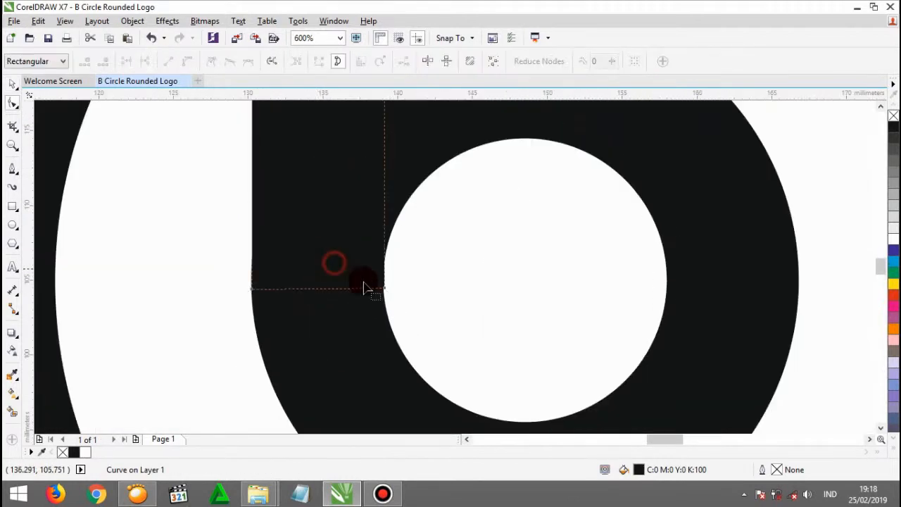
scroll(377, 292, "up", 1)
left_click_drag(398, 292, 401, 239)
scroll(423, 258, "up", 3)
scroll(415, 280, "down", 2)
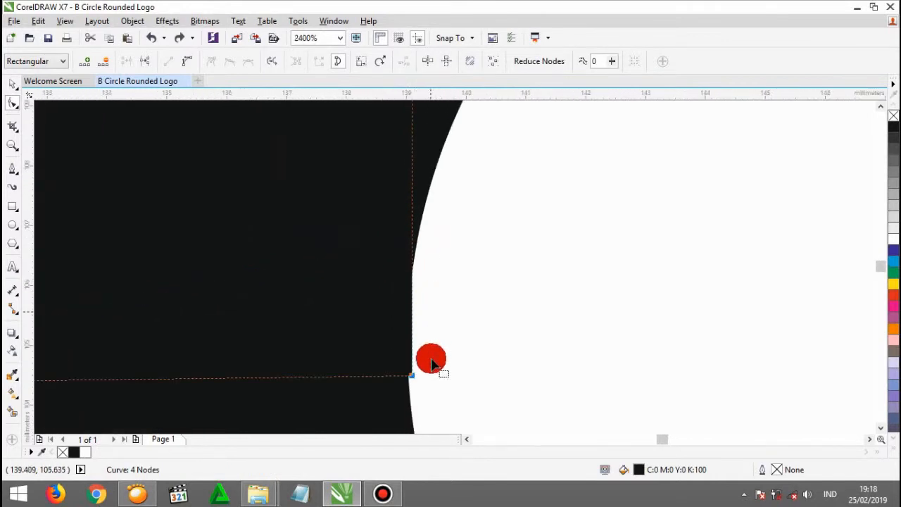
left_click_drag(416, 381, 415, 282)
scroll(415, 278, "up", 3)
scroll(410, 289, "down", 6)
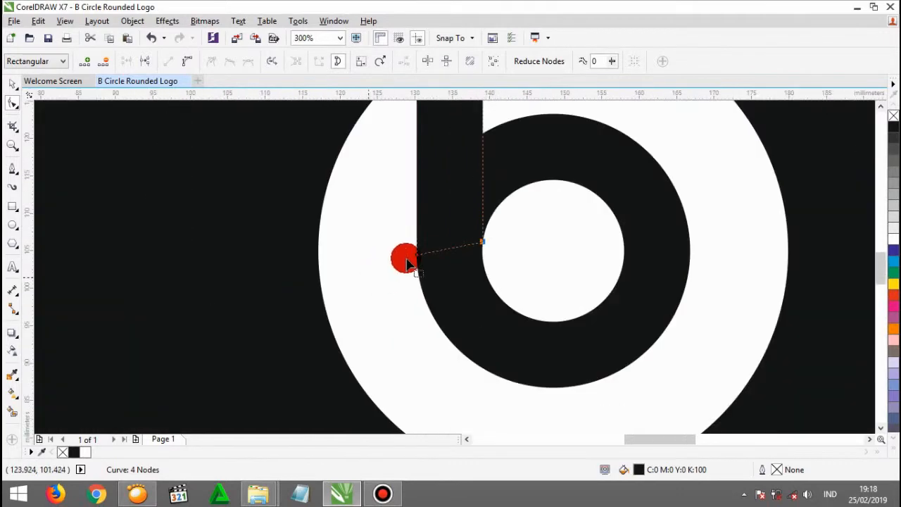
- Raise the bar's lower-left corner node along the ring's outer edge
scroll(424, 255, "up", 4)
scroll(375, 271, "up", 1)
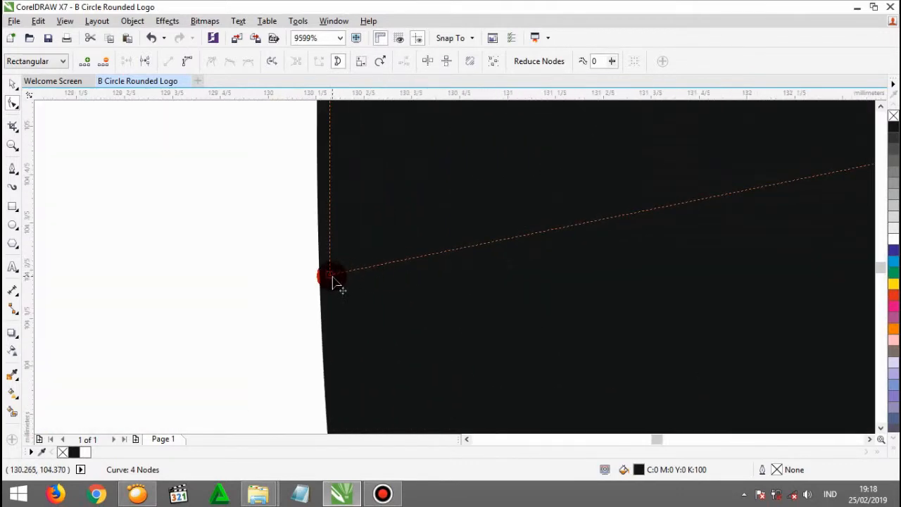
scroll(334, 293, "down", 3)
key("space")
scroll(343, 263, "up", 1)
left_click(342, 263)
key("space")
left_click_drag(325, 335, 331, 205)
key("space")
left_click(327, 189)
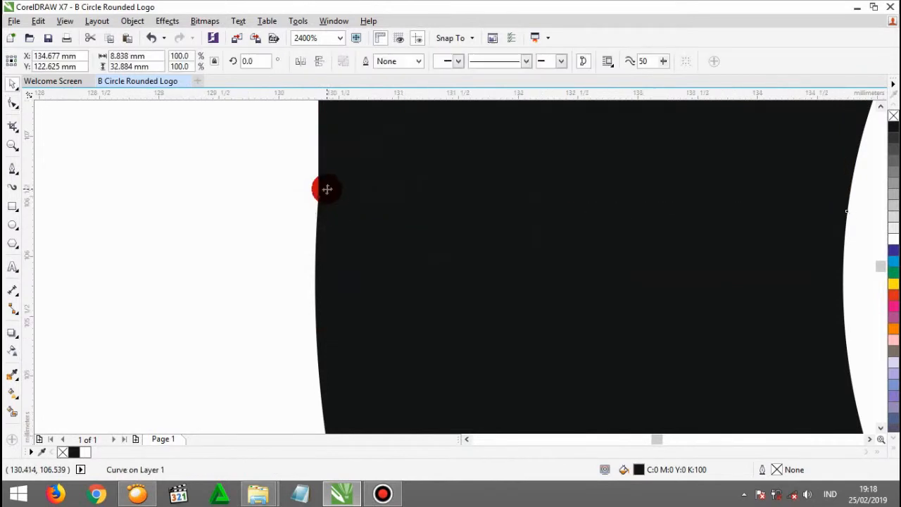
scroll(327, 189, "up", 3)
key("space")
scroll(295, 293, "down", 6)
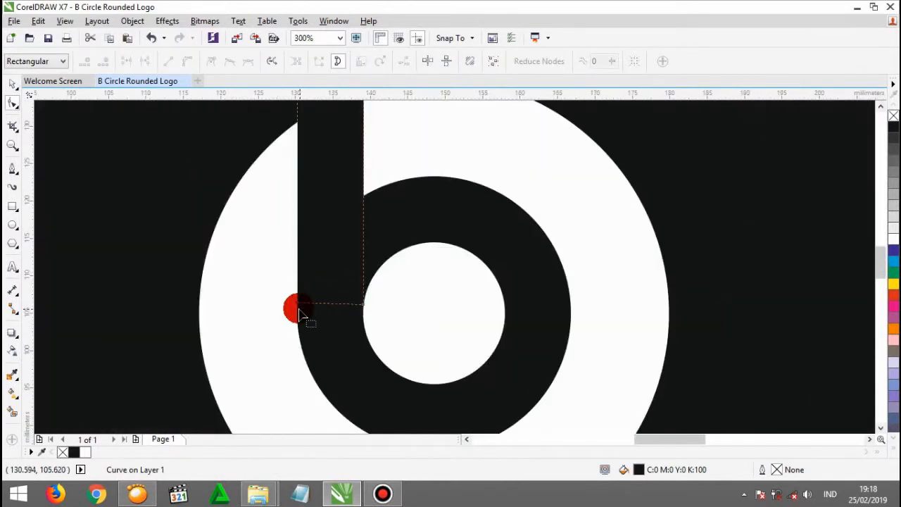
- Lower the bar's lower-left corner node so it lies on the ring's outer curve
scroll(299, 313, "up", 1)
mouse_move(300, 304)
left_mouse_down()
mouse_move(308, 362)
mouse_move(299, 340)
mouse_move(293, 393)
mouse_move(294, 312)
mouse_move(294, 408)
mouse_move(298, 358)
left_mouse_up()
scroll(299, 340, "up", 3)
scroll(292, 345, "up", 1)
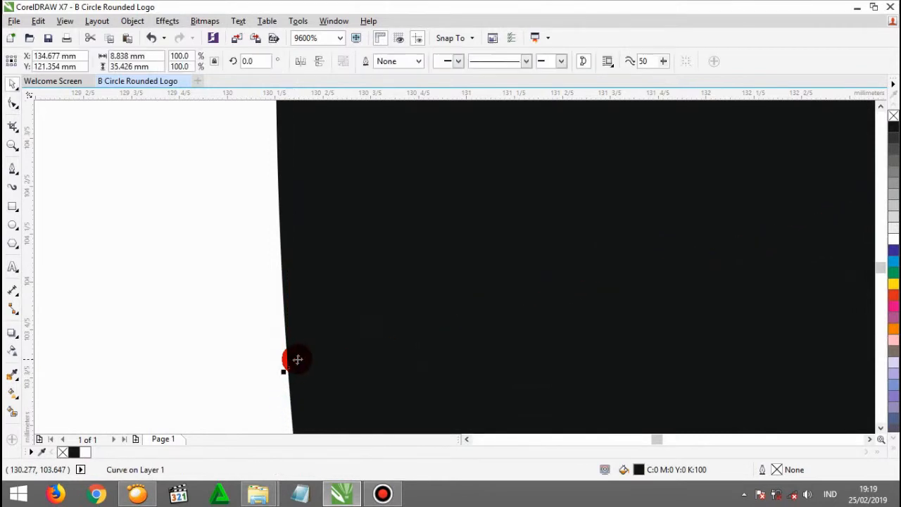
- Weld the vertical bar and the black ring into a single letter b shape
scroll(298, 358, "down", 5)
left_click(437, 236, "shift")
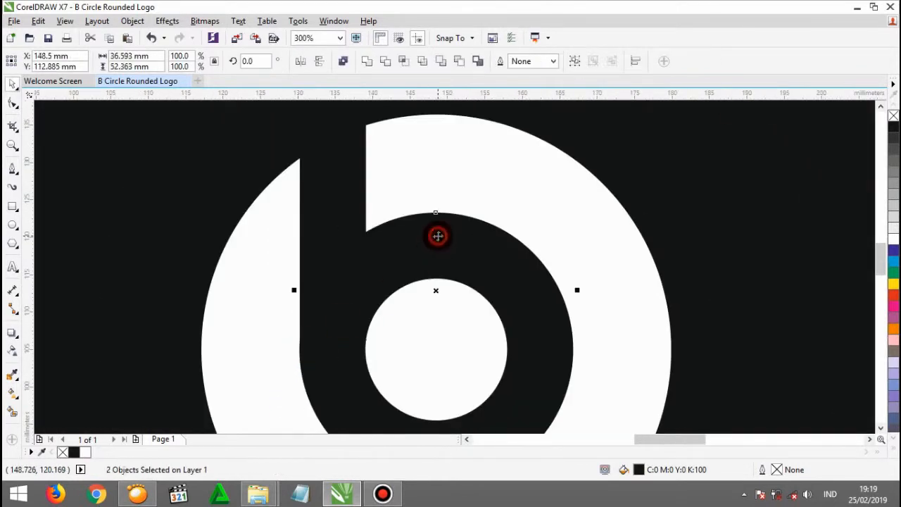
left_click(367, 61)
- Delete the surplus node just above the joint on the left edge of the letter b
key("F10")
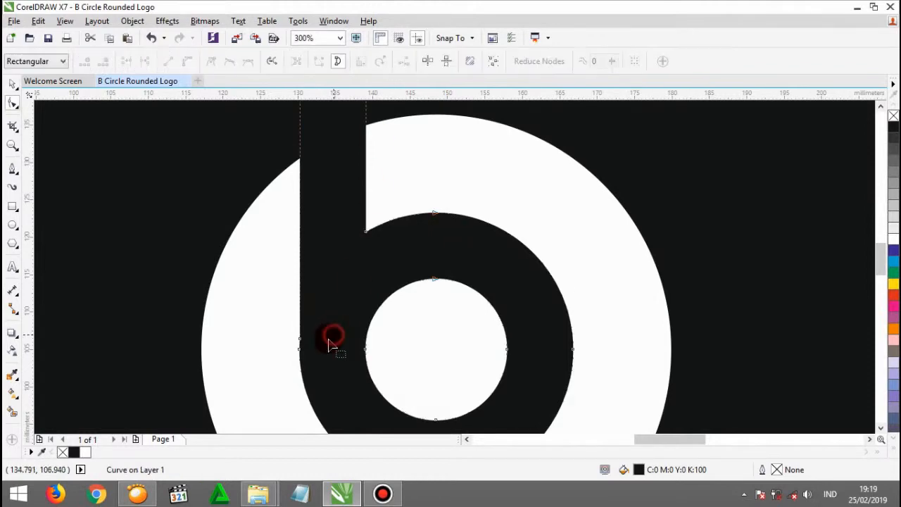
scroll(300, 361, "up", 2)
scroll(299, 356, "up", 1)
scroll(302, 286, "up", 1)
left_click_drag(338, 237, 298, 309)
scroll(300, 310, "down", 3)
key("Delete")
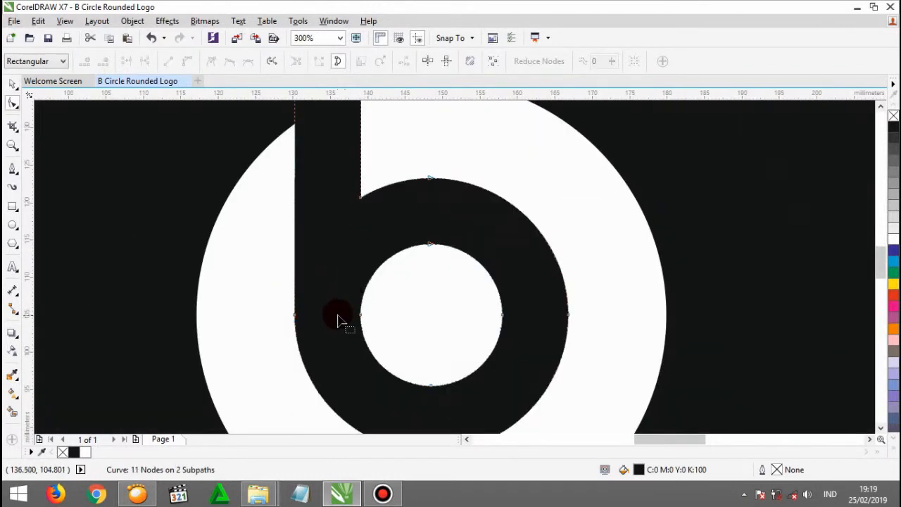
scroll(336, 272, "down", 1)
scroll(334, 270, "up", 1)
left_click(20, 208)
scroll(317, 169, "down", 1)
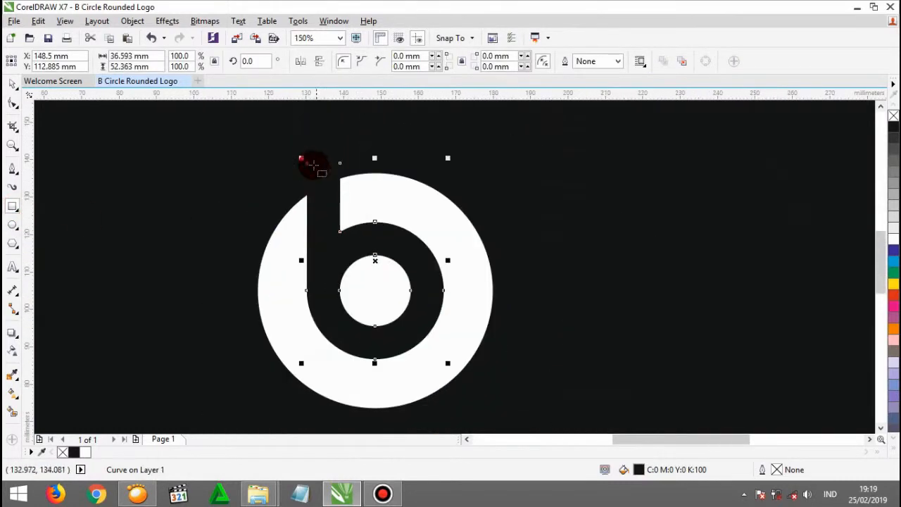
left_click_drag(301, 162, 262, 310)
scroll(344, 288, "up", 5)
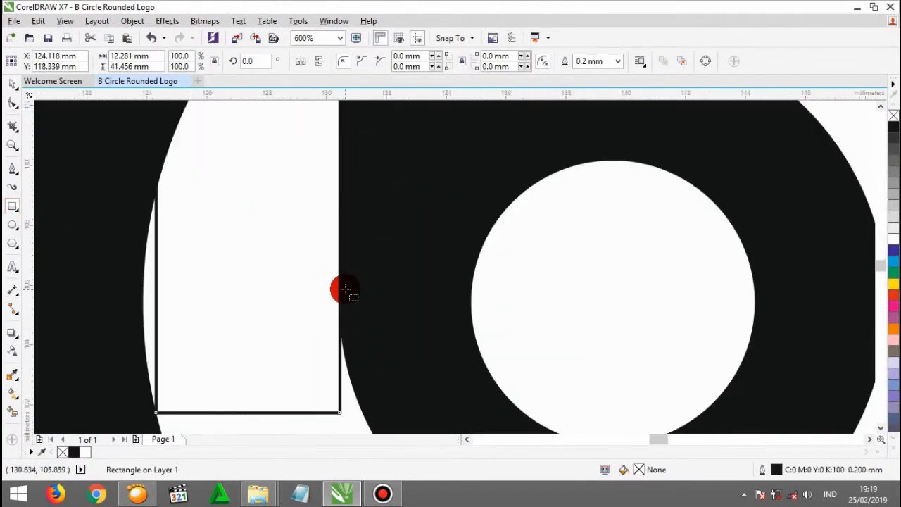
scroll(344, 290, "down", 5)
key("space")
key("Delete")
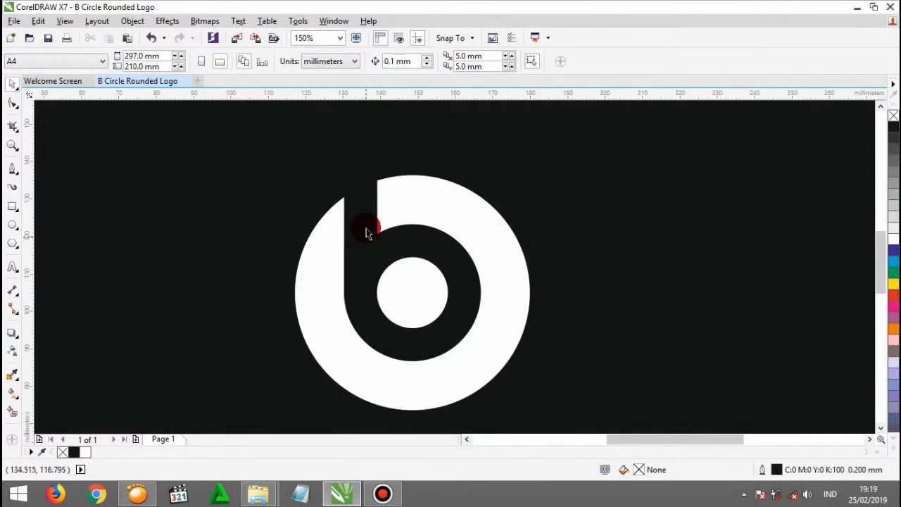
left_click(366, 229)
scroll(395, 190, "up", 1)
left_click_drag(412, 278, 433, 278)
key("ctrl+z")
double_click(433, 277)
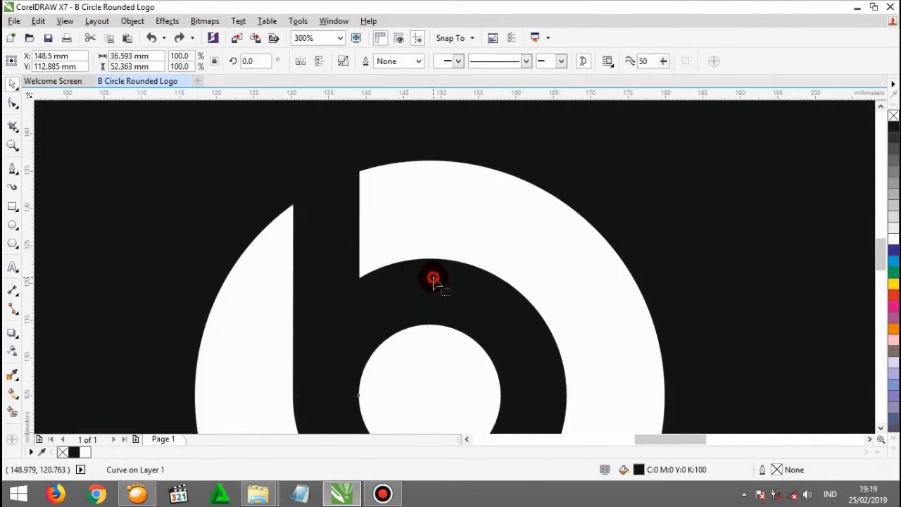
scroll(407, 262, "down", 1)
scroll(407, 262, "down", 1)
key("space")
left_click(809, 181)
scroll(440, 298, "up", 1)
- Trim the white circle with the black letter b shape and delete the b shape
left_click(442, 290)
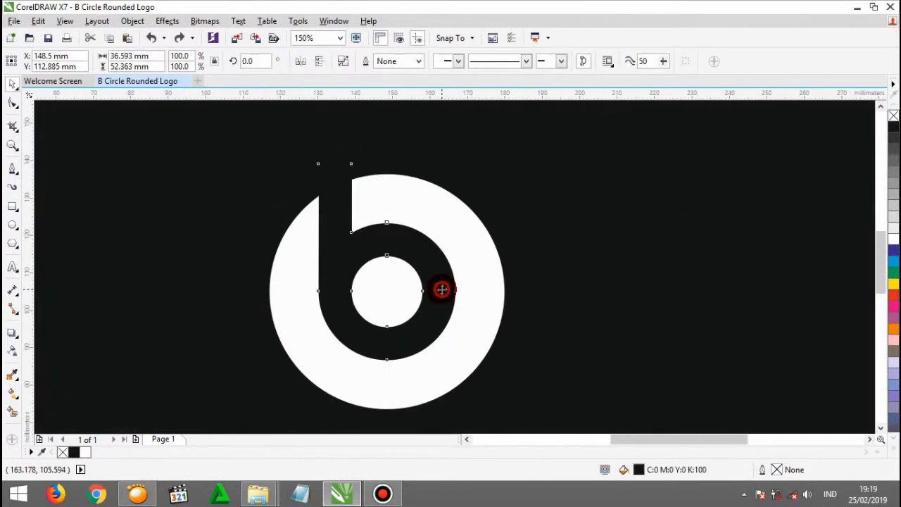
left_click(472, 248, "shift")
left_click(472, 145)
left_click(408, 221)
left_click(410, 210, "shift")
left_click(382, 61)
left_click_drag(418, 248, 436, 243)
key("Delete")
- Fill the cut circle with a uniform dark red of C 2, M 100, Y 100, K 11
left_click(443, 236)
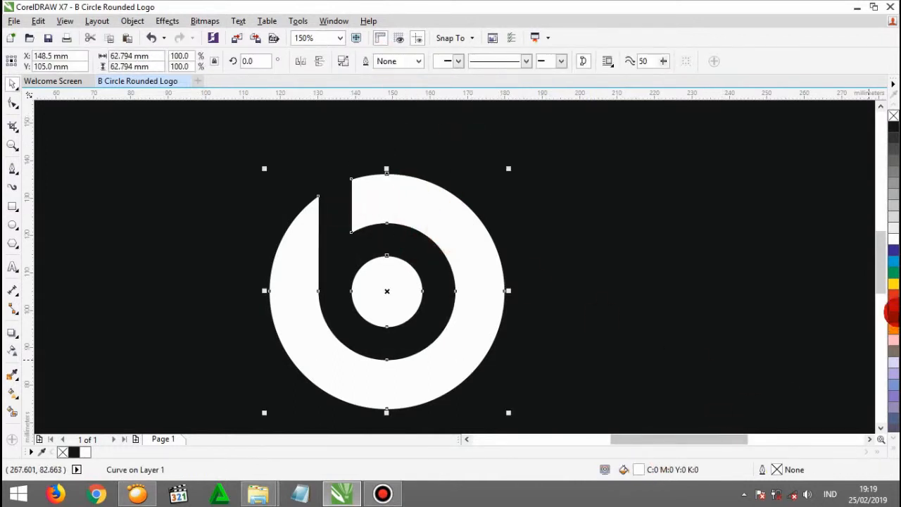
left_click(893, 293)
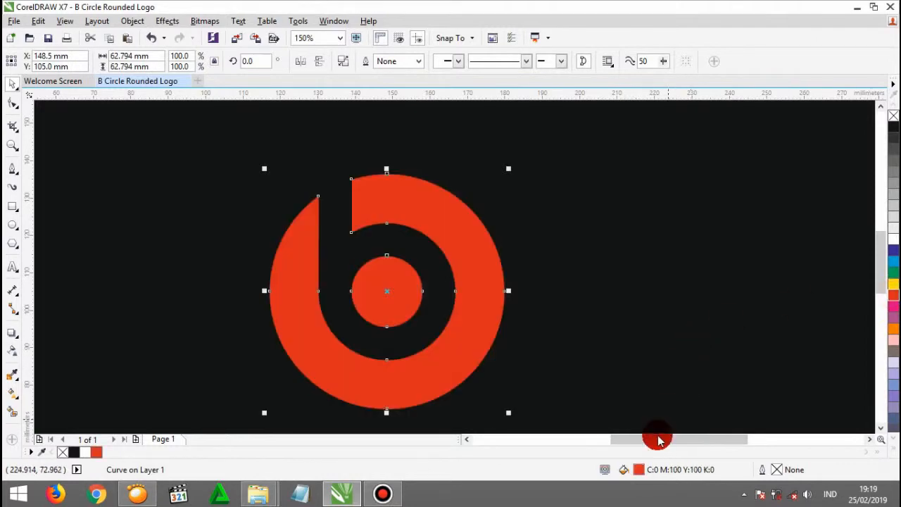
double_click(638, 470)
left_click_drag(366, 125, 707, 92)
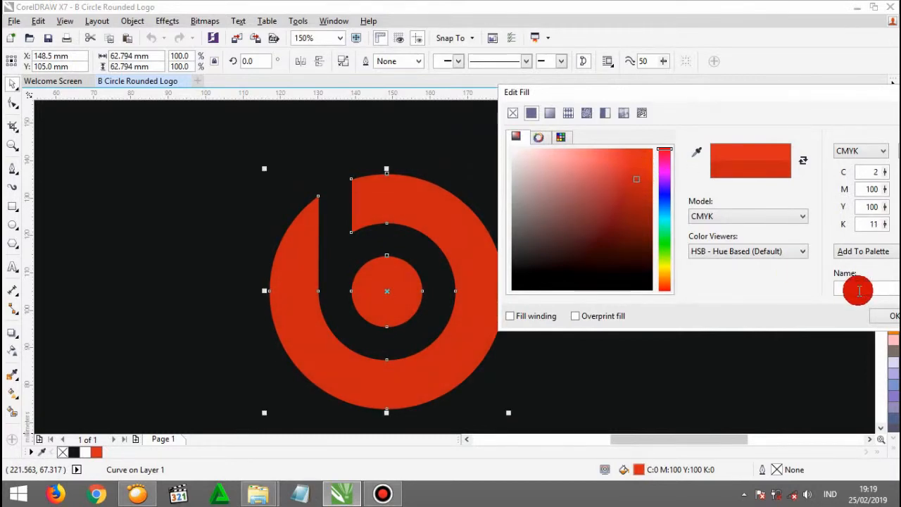
left_click(892, 321)
scroll(288, 282, "down", 2)
left_click(655, 179)
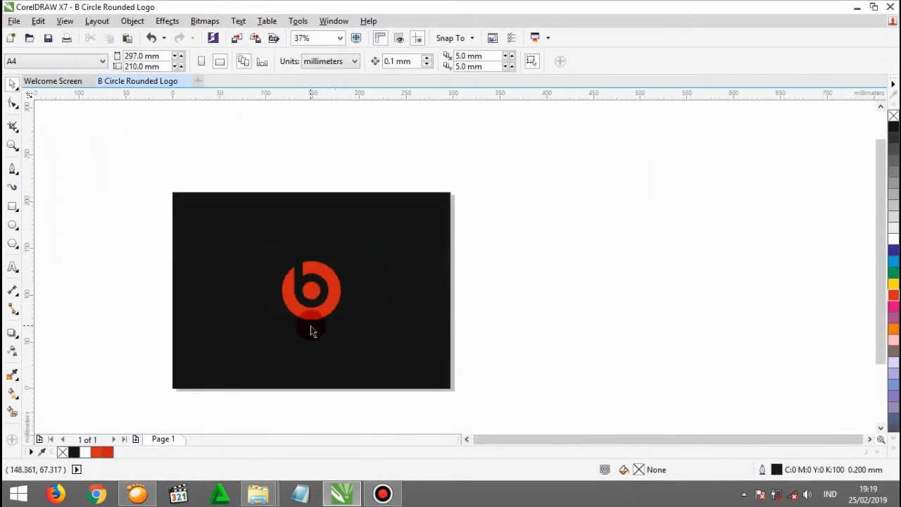
- Draw a closed pointed tip about 10 mm wide and 33 mm tall over the upper end of the logo's left part with the Pen tool
scroll(312, 331, "up", 1)
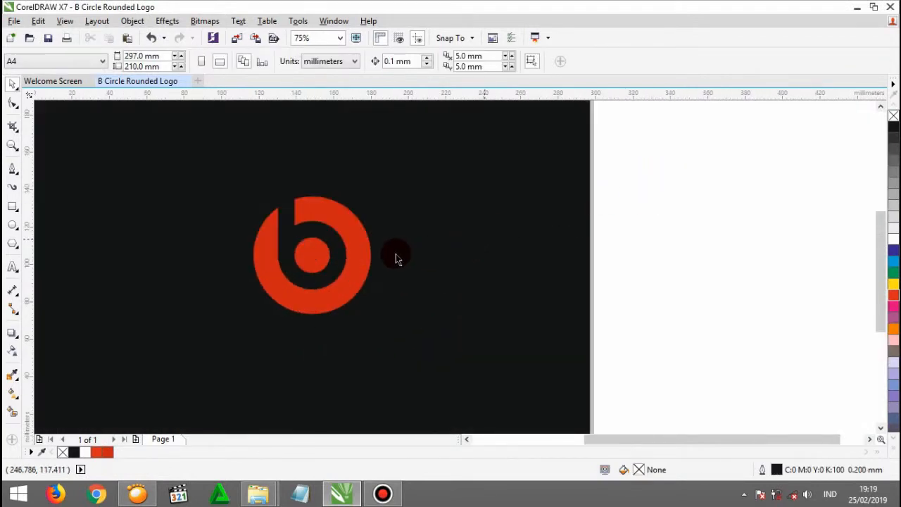
scroll(320, 252, "up", 1)
left_click(321, 253)
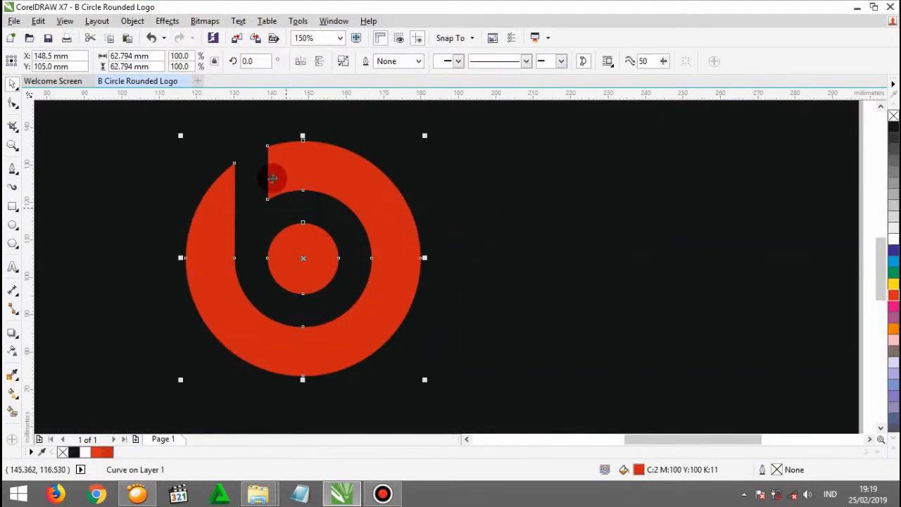
scroll(285, 202, "up", 1)
scroll(315, 209, "down", 1)
left_click(13, 174)
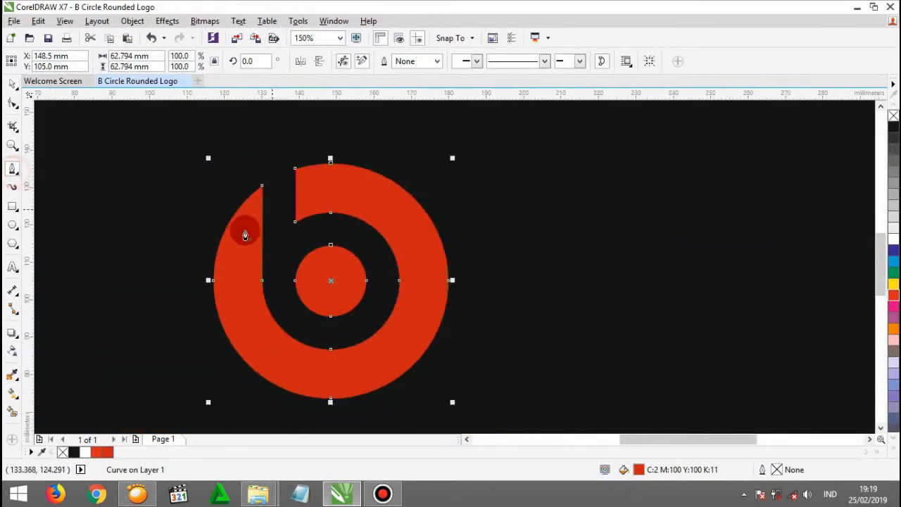
left_click(243, 245)
left_click(262, 233)
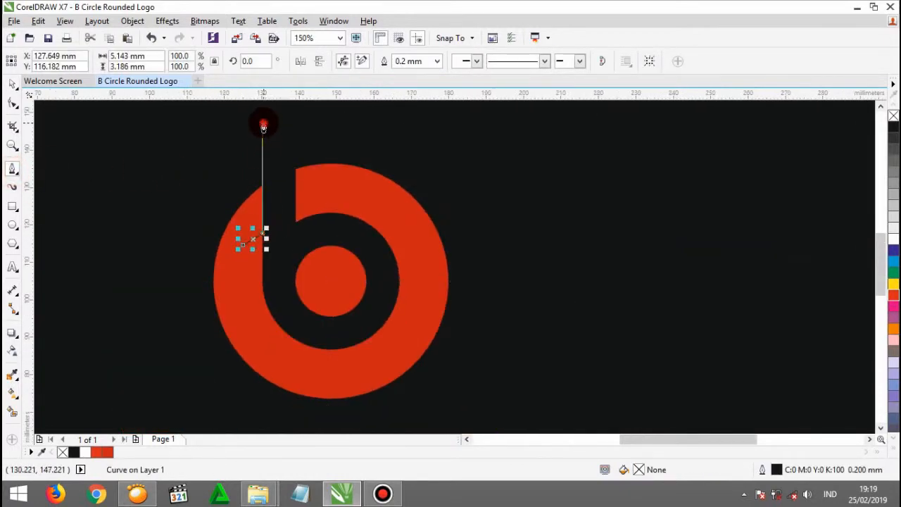
left_click_drag(263, 126, 228, 202)
left_click(223, 233)
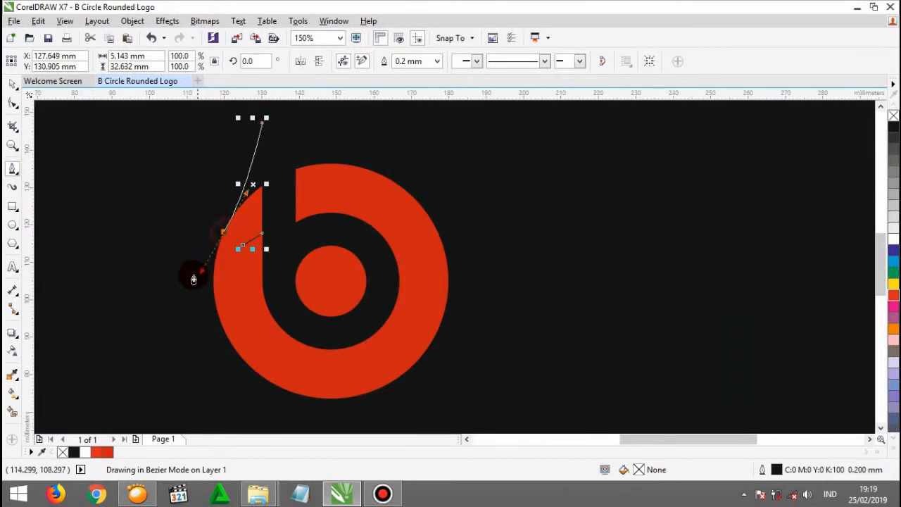
left_click_drag(196, 285, 195, 285)
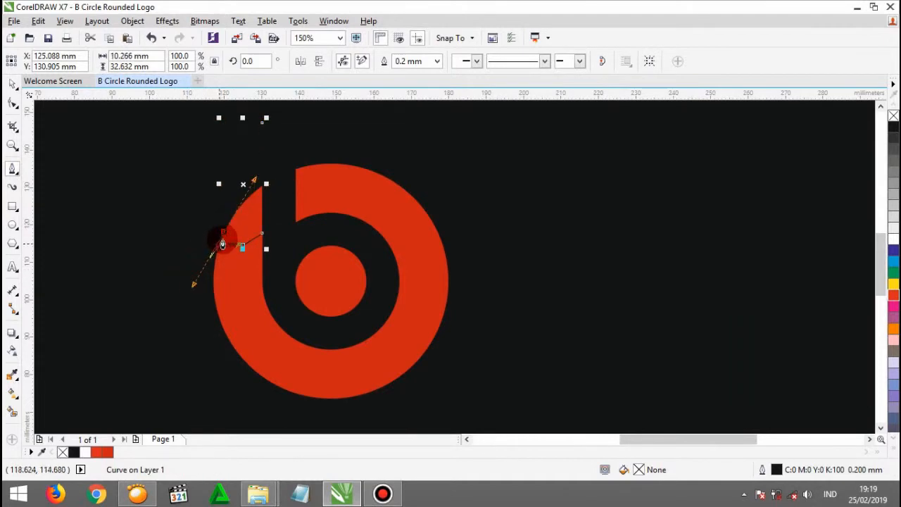
left_click(242, 246)
- Weld the pointed tip to the red logo
key("space")
left_click(241, 284, "shift")
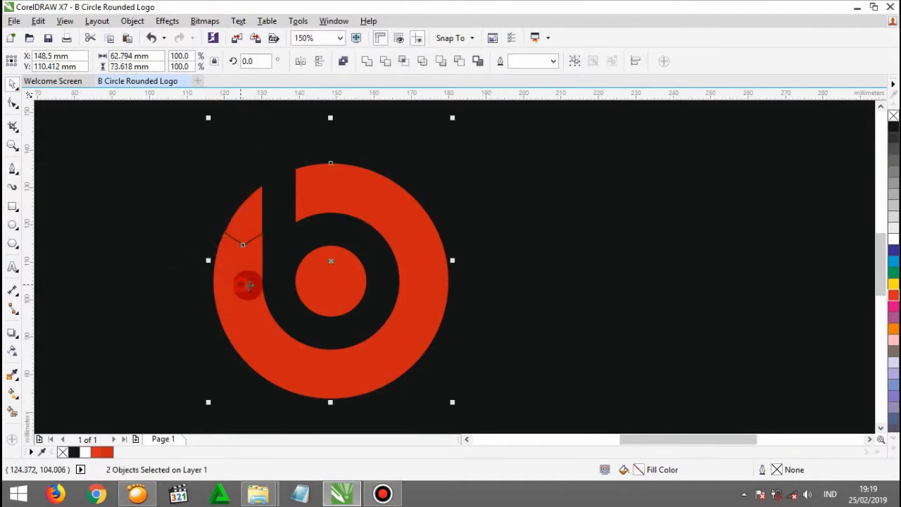
left_click(361, 62)
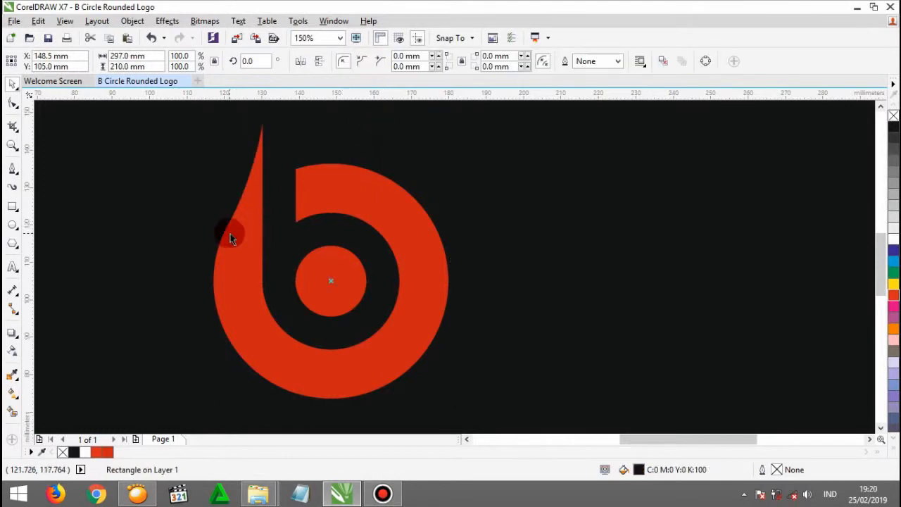
- Delete the surplus node where the pointed tip meets the logo's outer left edge
key("F10")
scroll(236, 224, "up", 4)
left_click_drag(226, 224, 201, 236)
key("Delete")
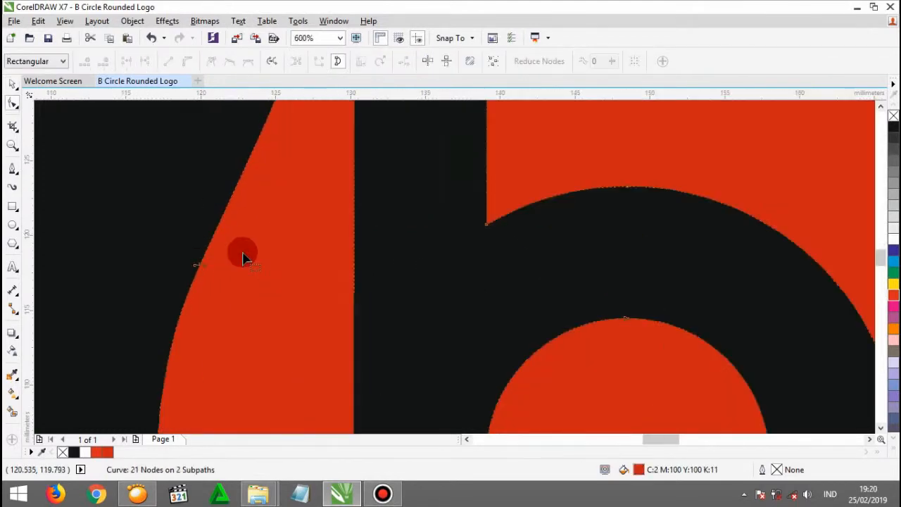
scroll(235, 265, "down", 2)
key("space")
left_click(329, 173)
scroll(277, 307, "down", 2)
left_click(623, 201)
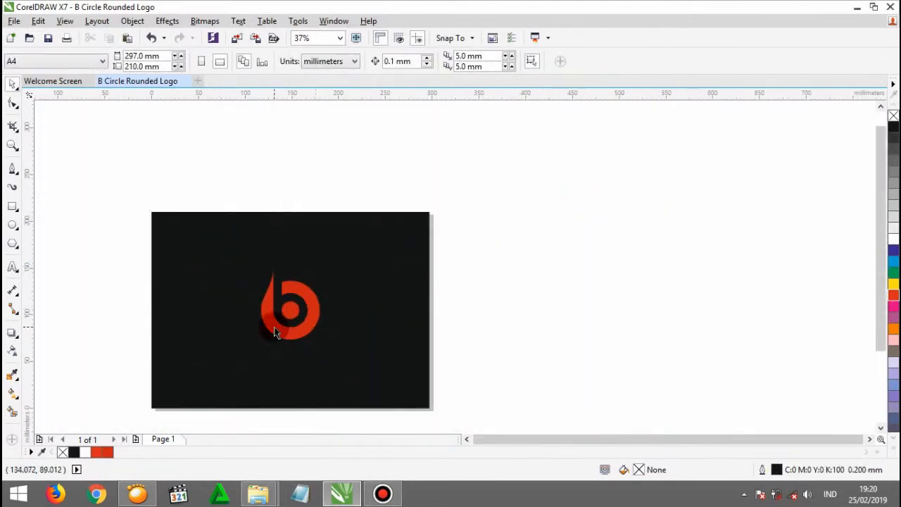
- Undo the node deletion, the weld and the drawing of the pointed tip
scroll(274, 327, "up", 1)
scroll(316, 296, "up", 1)
key("ctrl+z")
key("ctrl+z")
key("ctrl+z")
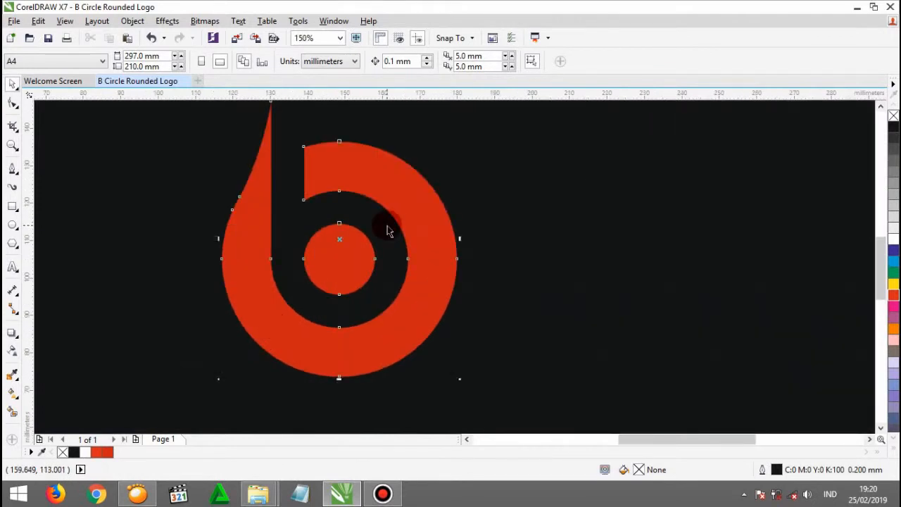
scroll(357, 247, "down", 2)
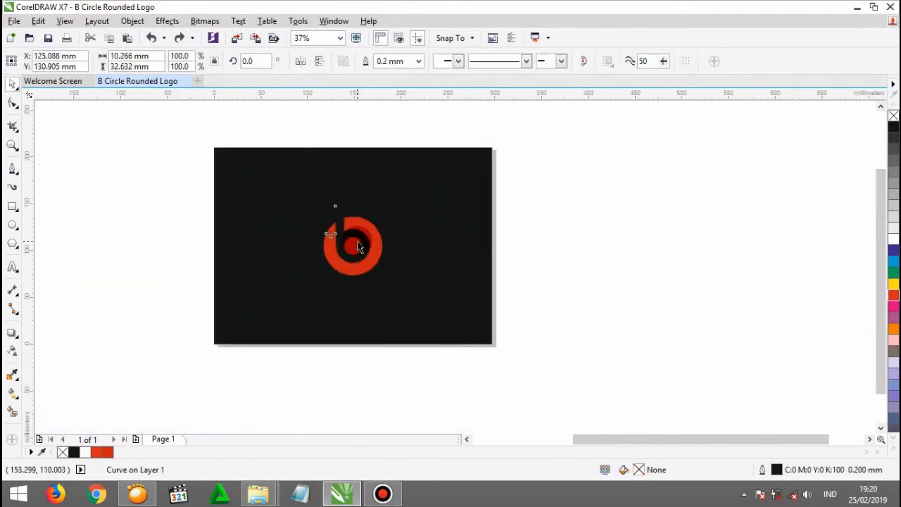
scroll(358, 246, "up", 1)
key("ctrl+z")
key("ctrl+z")
left_click(726, 146)
- Place a copy of the red b logo beside the original, level with it on its left side
left_click(356, 305)
scroll(352, 315, "down", 2)
scroll(349, 299, "up", 2)
left_click_drag(376, 287, 243, 287)
right_click(242, 282)
- Group the two logos and centre the group horizontally on the black background rectangle
left_click(333, 253, "shift")
key("ctrl+g")
left_click(432, 193, "shift")
key("c")
left_click(658, 173)
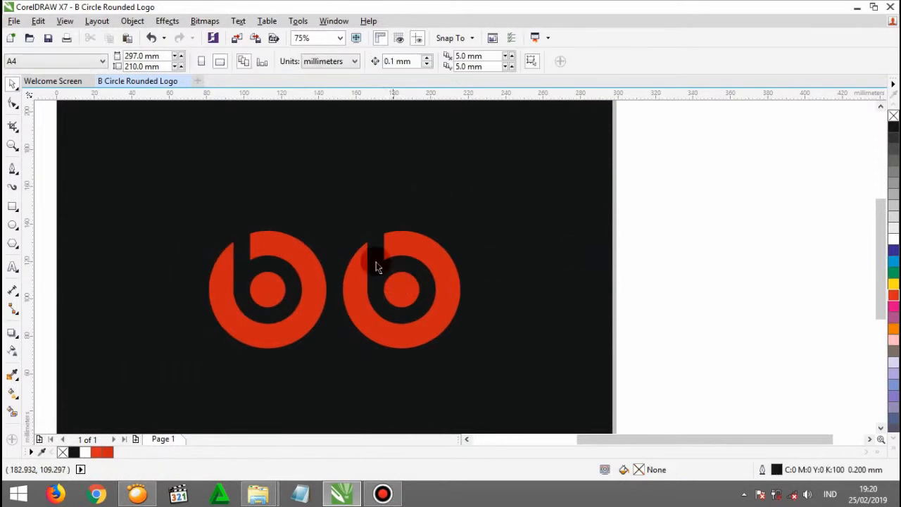
- Ungroup the pair of red logos
left_click(374, 261)
left_click(438, 249)
key("ctrl+u")
left_click(667, 217)
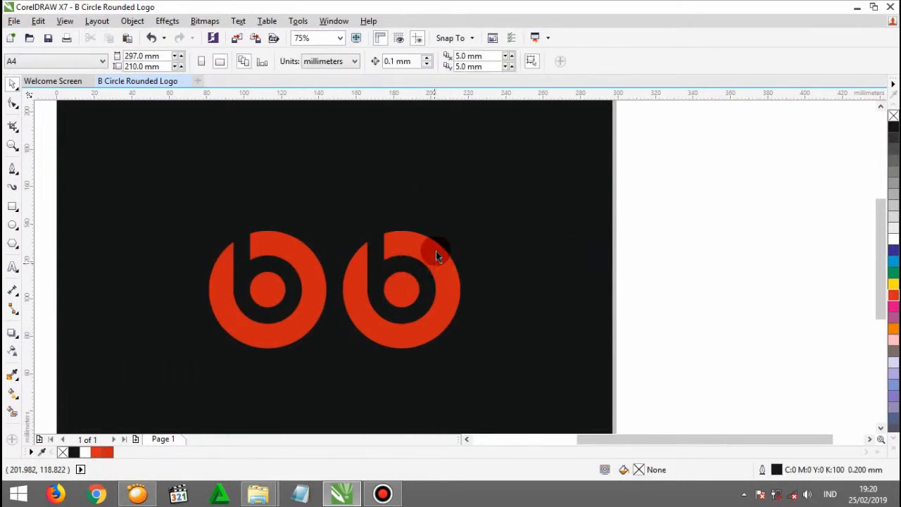
- Draw a closed pointed tip about 8 mm wide and 25 mm tall on the right logo's upper left part with the Pen tool
left_click(434, 262)
scroll(402, 247, "up", 1)
left_click(14, 171)
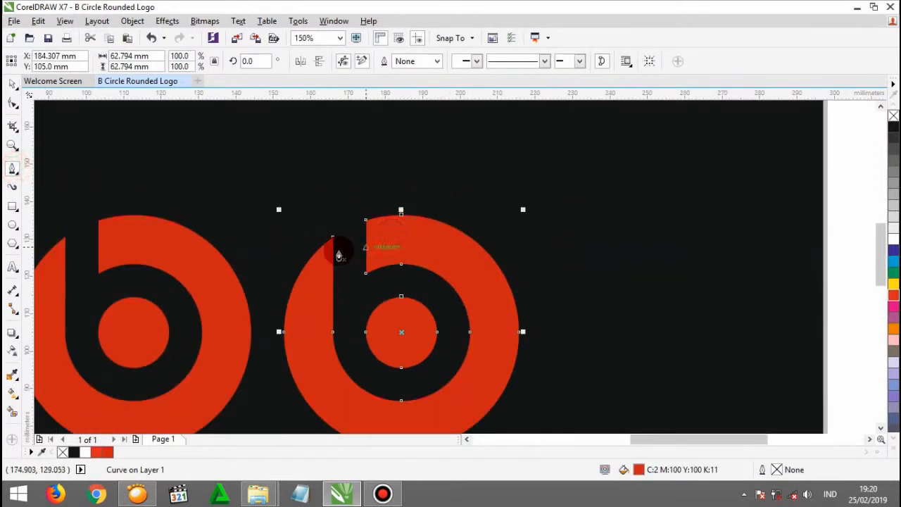
scroll(341, 248, "up", 1)
left_click(302, 322)
left_click_drag(326, 302, 327, 140)
left_click_drag(264, 287, 228, 343)
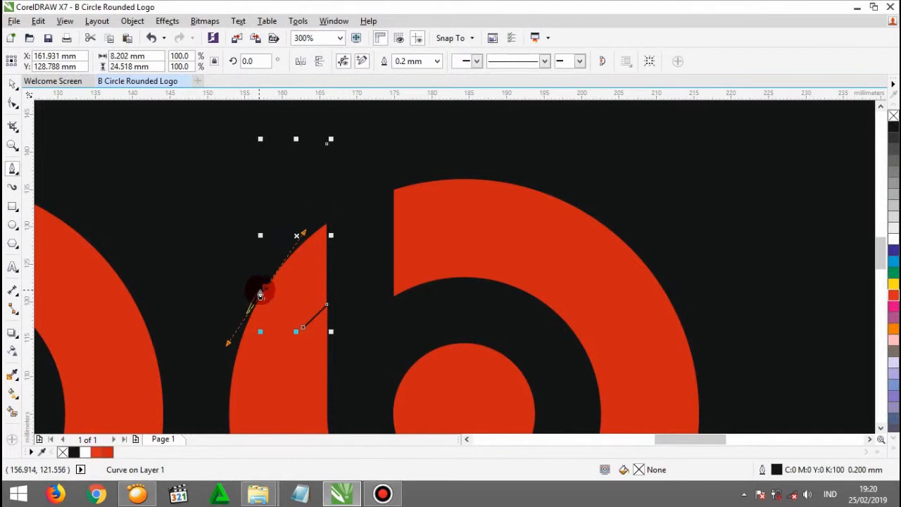
left_click(303, 327)
- Weld the pointed tip to the right-hand b logo
key("space")
left_click(469, 240, "shift")
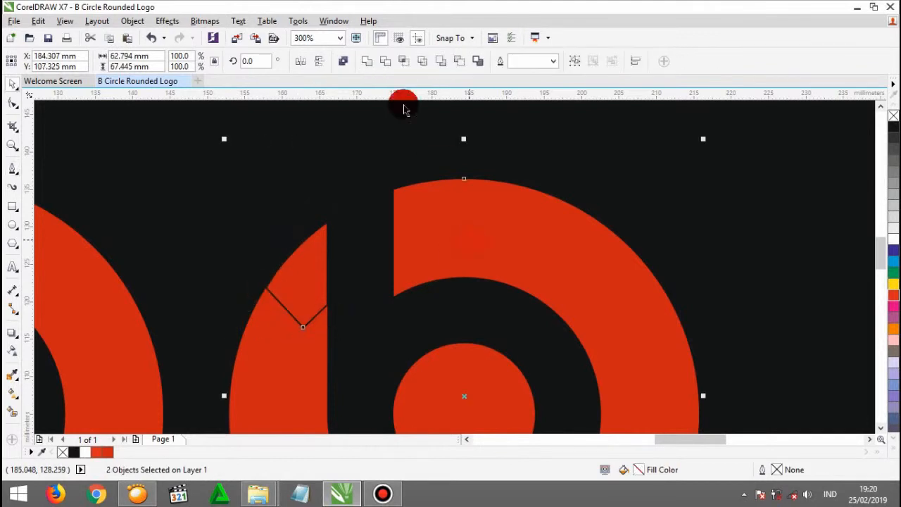
left_click(373, 59)
- Try to smooth the right logo's left edge by removing the surplus nodes along the welded tip
left_click(363, 169)
double_click(318, 249)
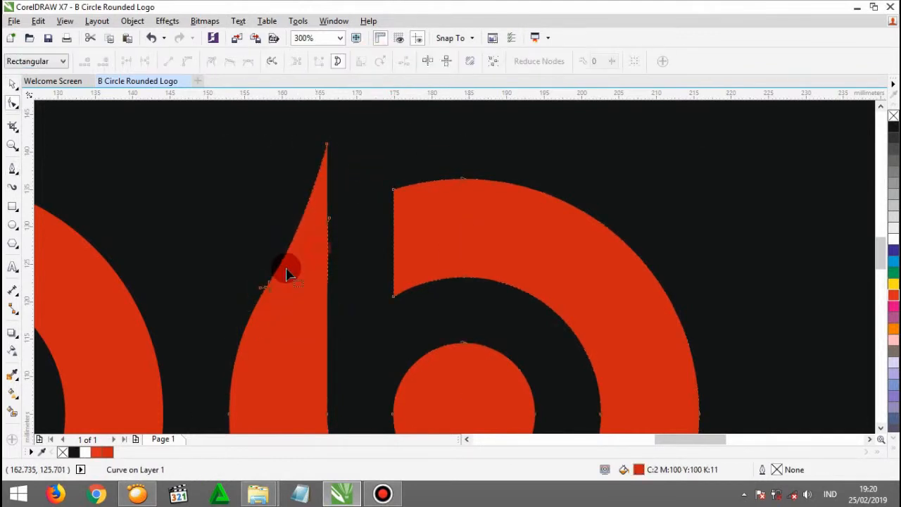
scroll(316, 277, "down", 4)
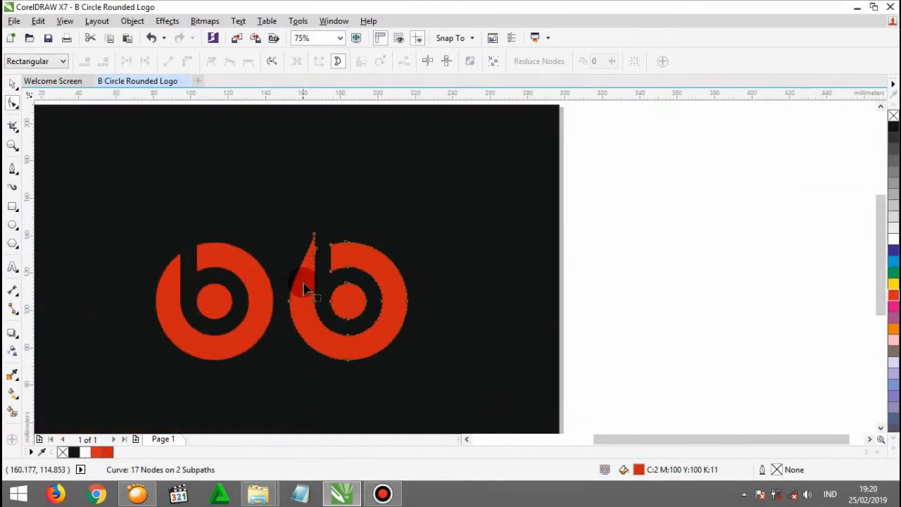
scroll(306, 282, "up", 2)
key("space")
left_click(359, 184)
scroll(302, 299, "up", 1)
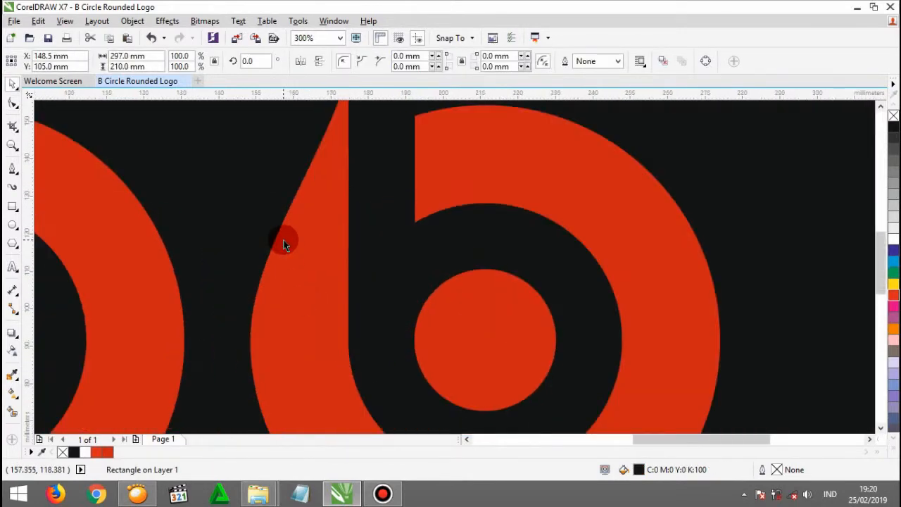
scroll(284, 241, "down", 2)
left_click(591, 177)
scroll(289, 250, "up", 1)
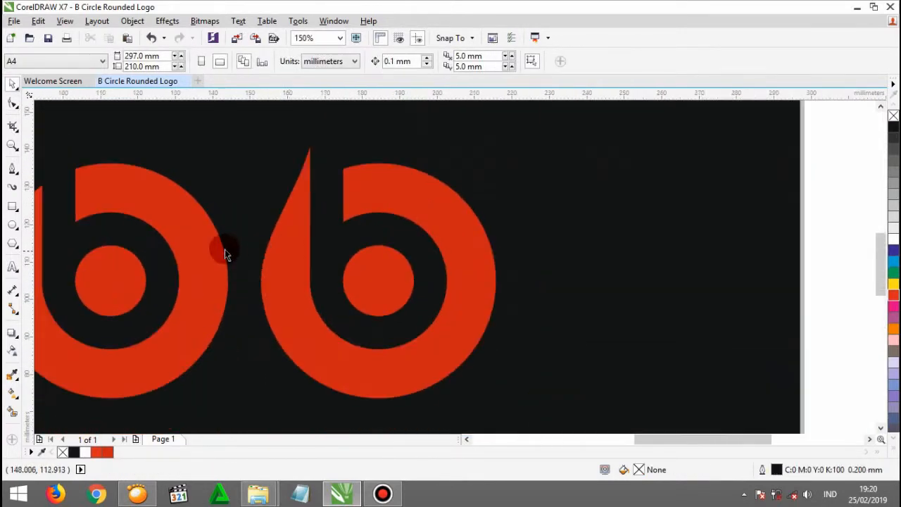
- Undo the node removal on the right logo's tip
left_click(211, 248)
left_click(307, 232)
left_click(335, 160)
left_click(305, 218)
scroll(306, 217, "up", 3)
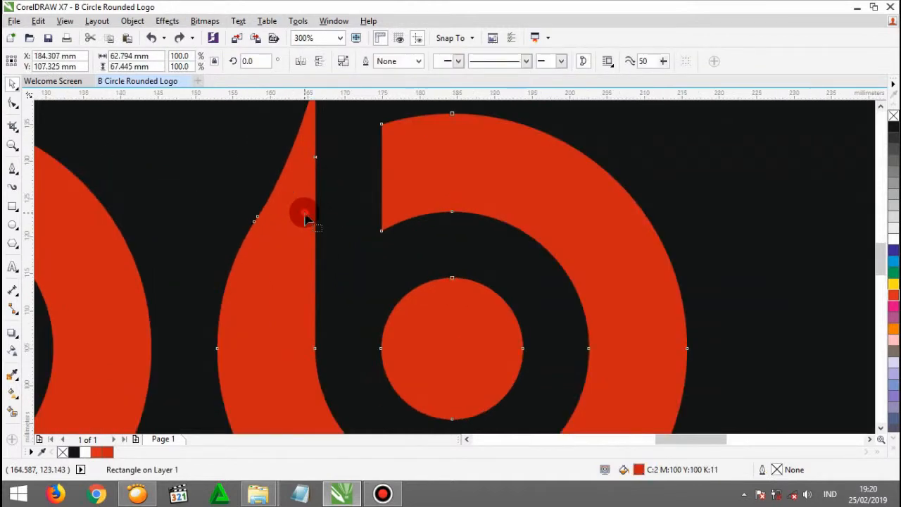
- Delete the surplus node where the tip joins the right logo's outer left edge
key("F10")
left_click_drag(222, 223, 221, 223)
key("Delete")
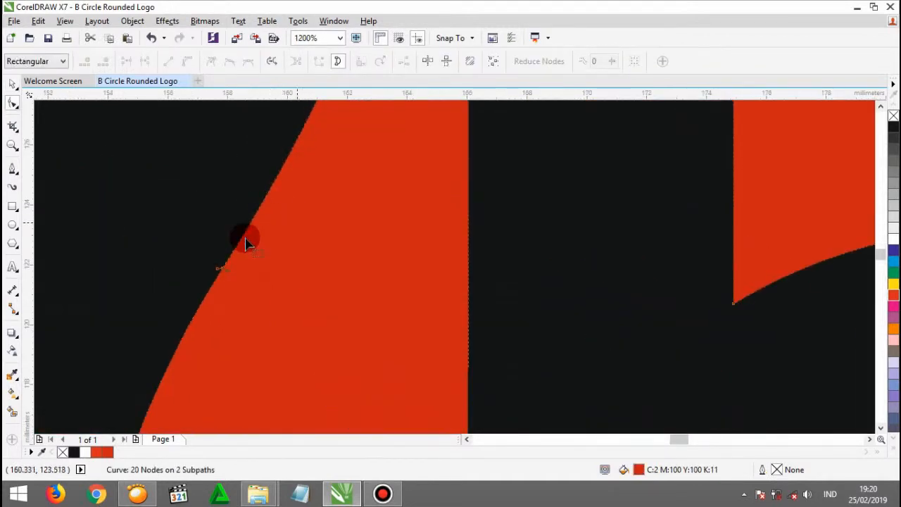
scroll(242, 239, "down", 3)
key("space")
left_click(335, 161)
- Draw a closed curved shape with the Pen tool at the inner corner where the right logo's stem cut meets the bowl
left_click(247, 231)
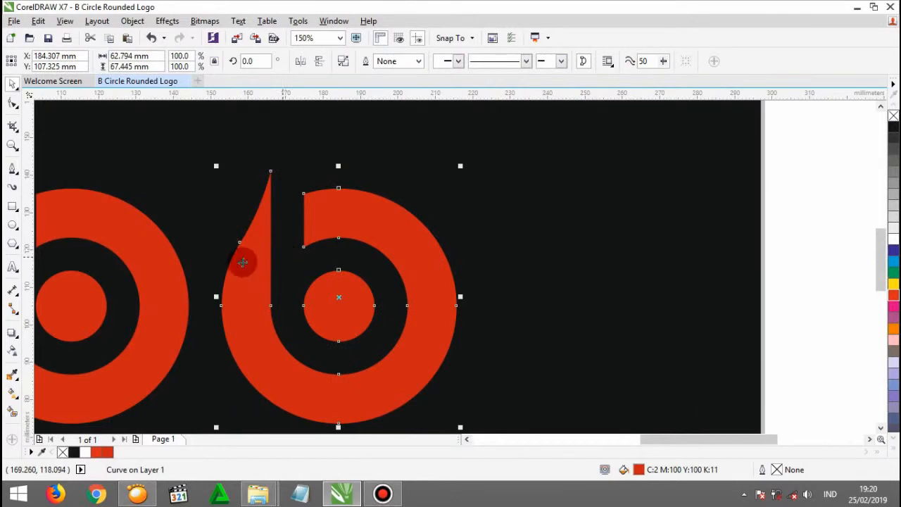
left_click(10, 172)
scroll(331, 201, "up", 1)
left_click_drag(275, 197, 336, 197)
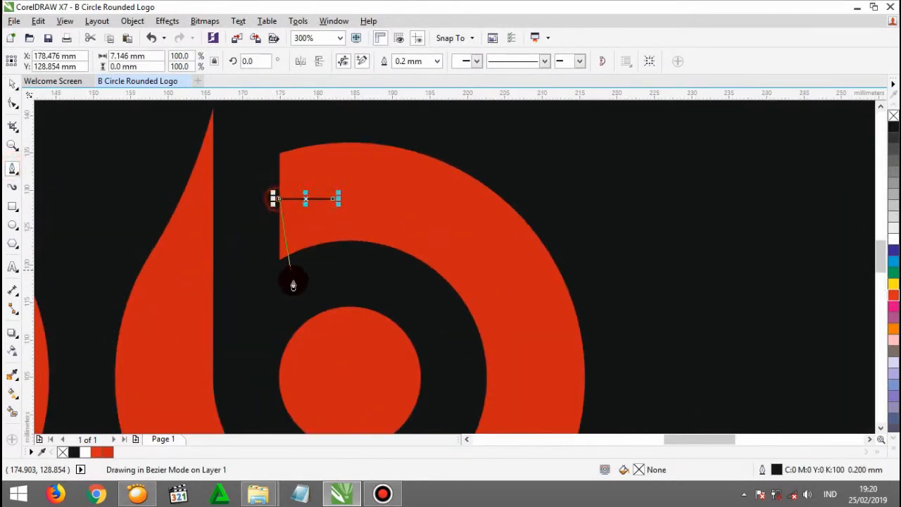
scroll(293, 279, "up", 1)
left_click_drag(266, 329, 525, 200)
- Weld the curved corner shape to the right-hand b logo
key("space")
left_click(366, 63)
scroll(302, 224, "down", 2)
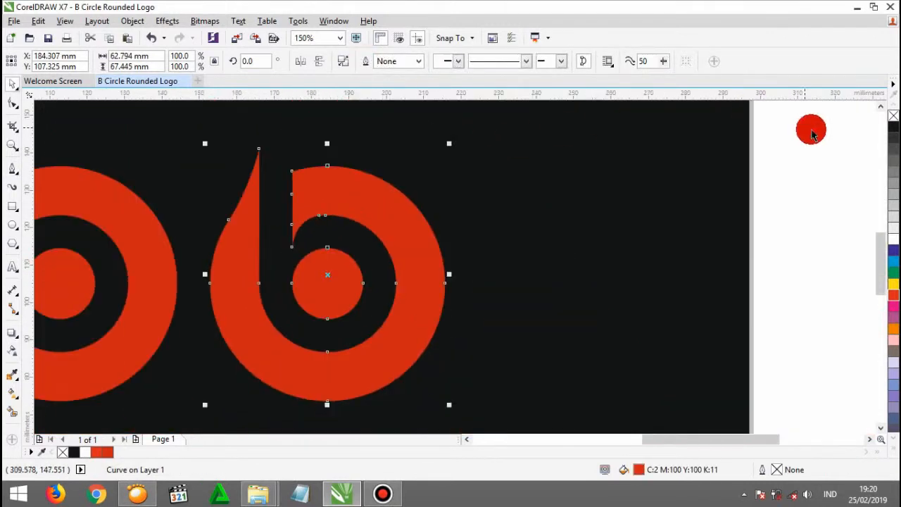
left_click(812, 131)
scroll(381, 238, "down", 1)
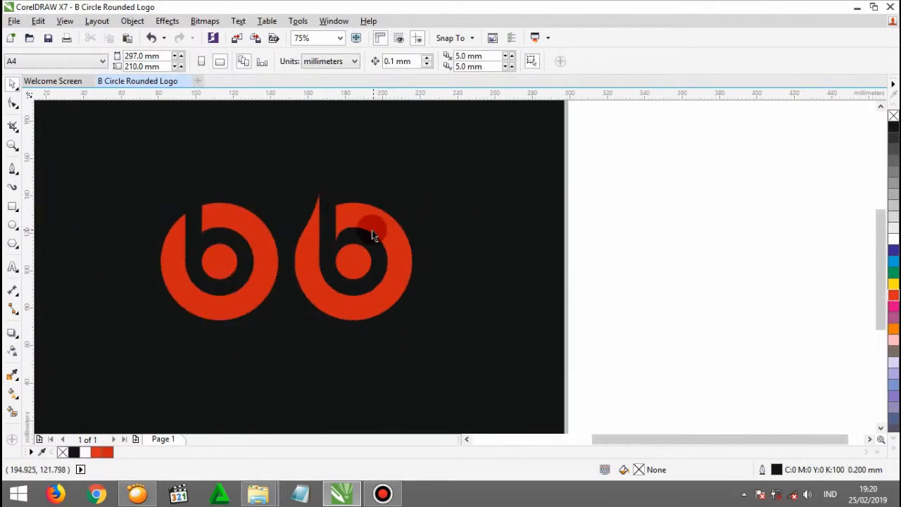
scroll(372, 233, "up", 2)
scroll(233, 239, "down", 3)
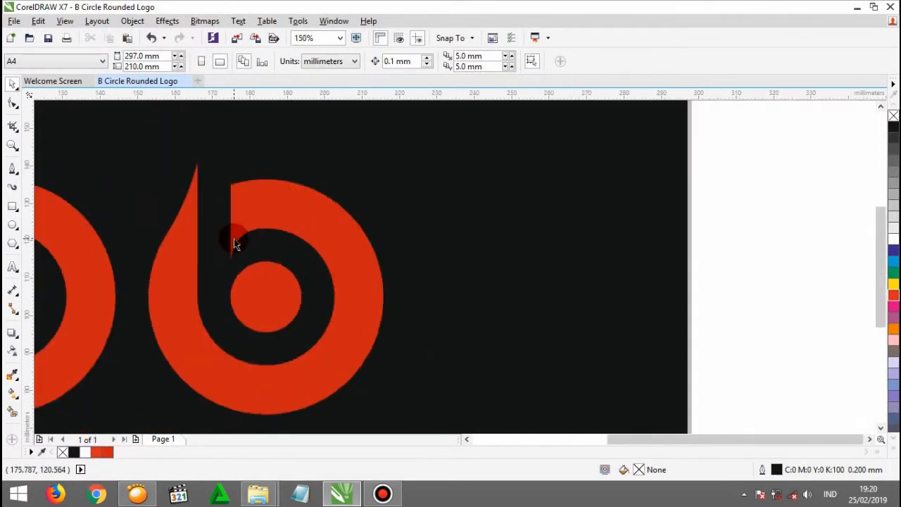
scroll(268, 284, "up", 1)
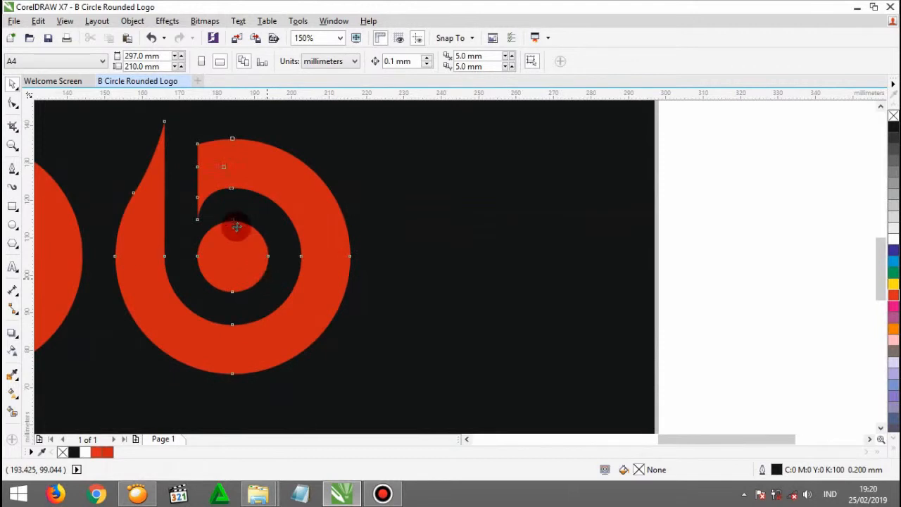
- Undo the corner weld, and mirror the curved corner shape vertically onto the top of the right logo's bowl
left_click(191, 191)
scroll(197, 199, "up", 1)
scroll(304, 220, "down", 1)
left_click(471, 135)
left_click(283, 189)
left_click(317, 62)
left_click(276, 195)
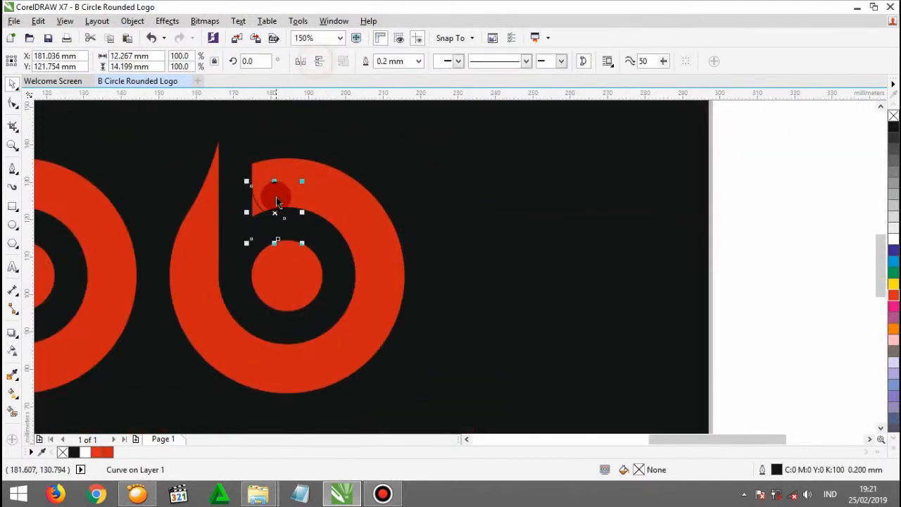
- Try to weld the mirrored curved shape to the right-hand b logo, and undo the weld
scroll(267, 145, "up", 1)
left_click(274, 226, "shift")
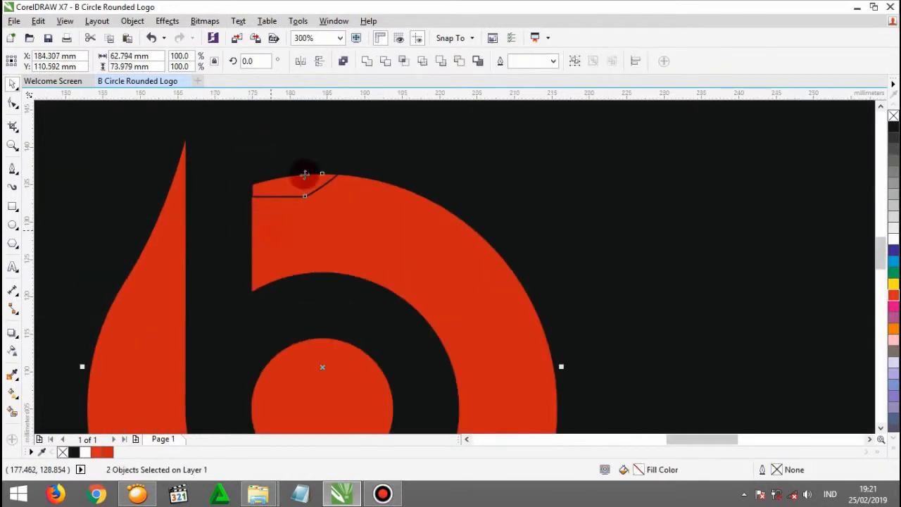
left_click(370, 64)
left_click(442, 148)
key("ctrl+z")
left_click(391, 148)
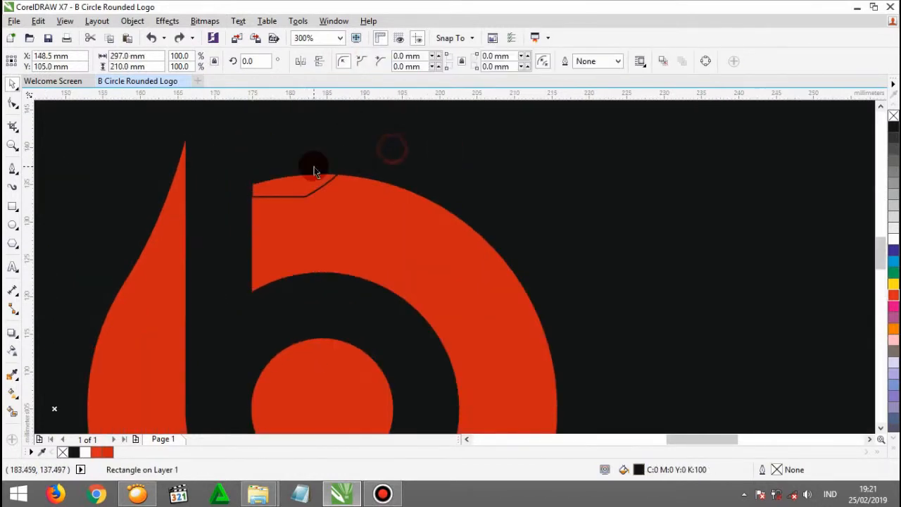
- Reshape the curved shape into a pointed tip above the bowl's cut edge and weld it to the right logo
double_click(311, 171)
scroll(331, 166, "up", 1)
key("space")
key("space")
left_click(293, 156)
left_click_drag(269, 243, 318, 295)
key("space")
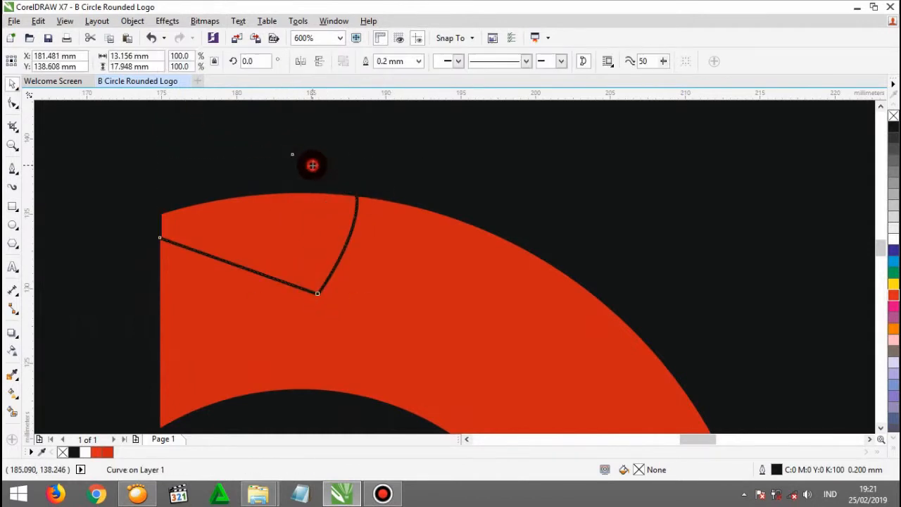
left_click_drag(365, 179, 404, 221)
left_click(370, 63)
scroll(272, 251, "down", 2)
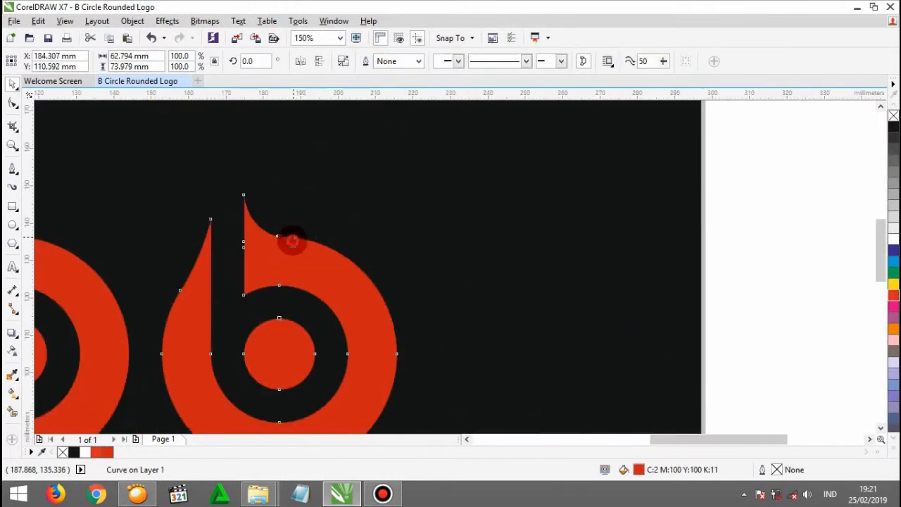
- Delete the surplus nodes where the new tip joins the top of the right logo's bowl
key("space")
scroll(273, 241, "up", 3)
scroll(317, 209, "up", 1)
left_click_drag(308, 178, 265, 249)
key("Delete")
left_click_drag(323, 192, 302, 229)
key("Delete")
scroll(334, 214, "down", 4)
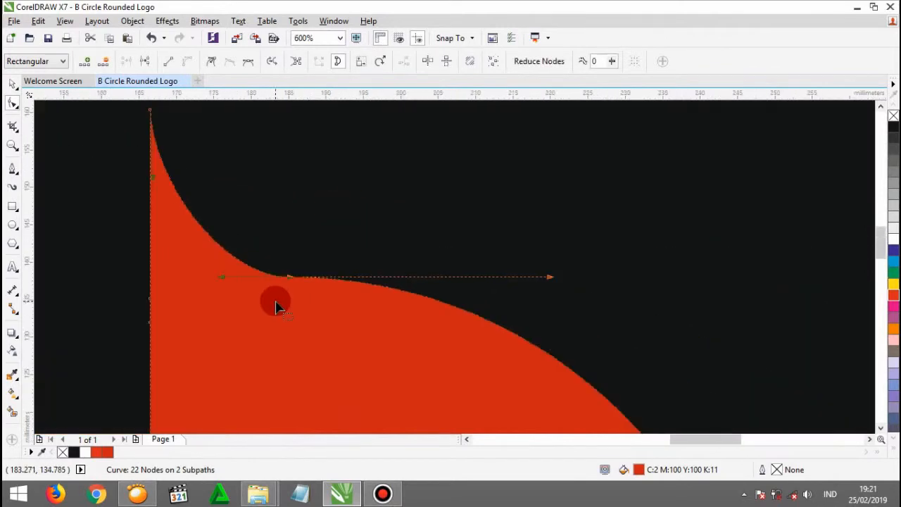
- Try to pull the top node of the bowl's new tip upward, and undo the change
left_click_drag(246, 252, 245, 203)
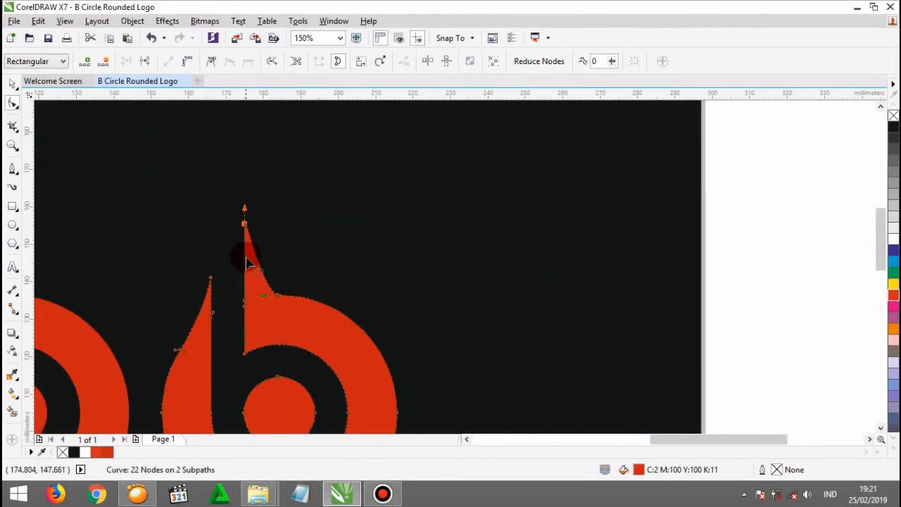
scroll(249, 250, "up", 1)
key("ctrl+z")
scroll(264, 255, "down", 2)
key("space")
left_click(604, 204)
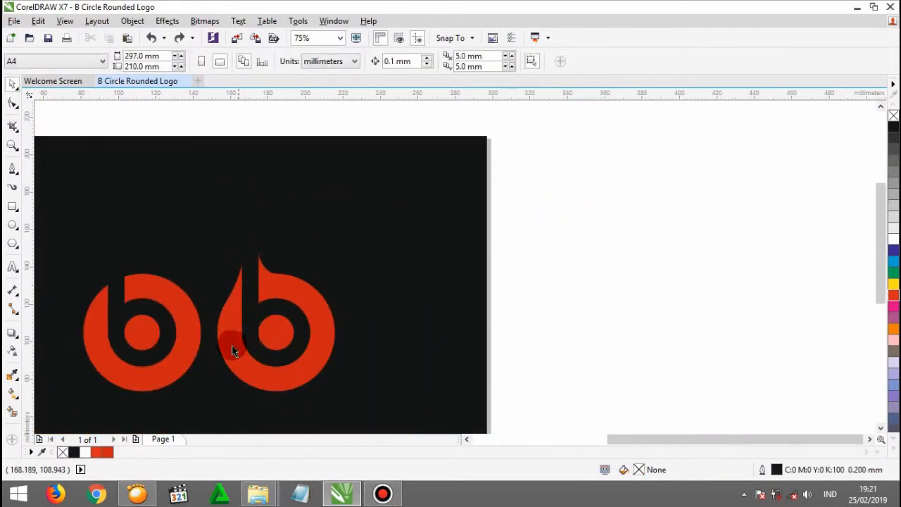
- Compare the plain left logo with the two-tipped right logo on the page
scroll(231, 344, "up", 1)
scroll(384, 249, "down", 2)
scroll(380, 254, "up", 2)
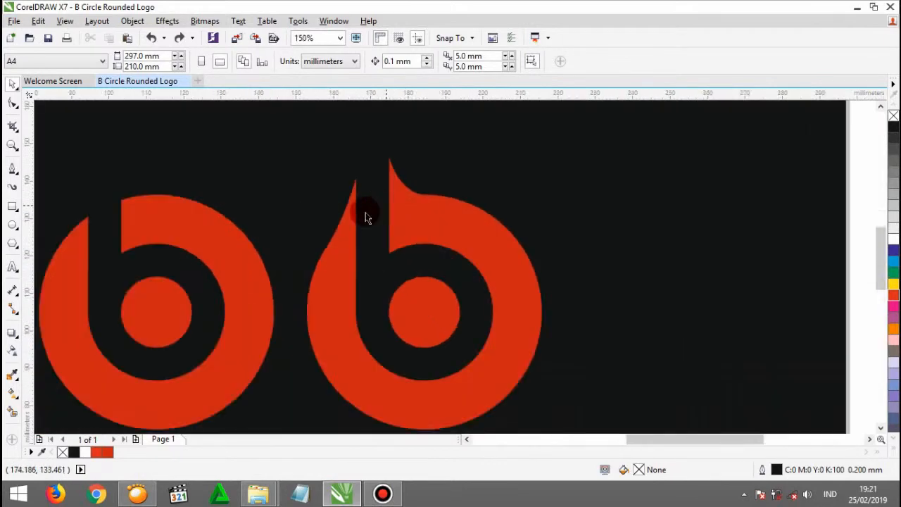
scroll(338, 247, "down", 1)
scroll(366, 309, "down", 1)
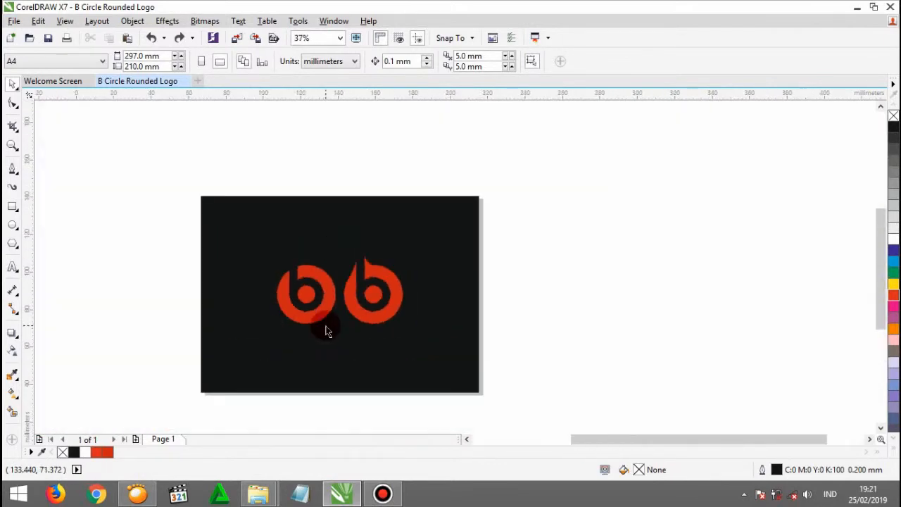
scroll(369, 306, "up", 1)
scroll(381, 301, "up", 1)
scroll(381, 302, "down", 1)
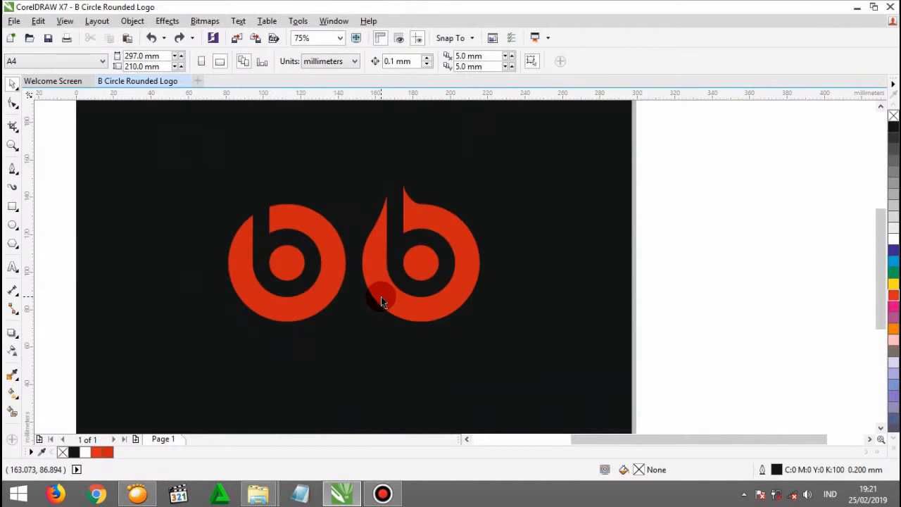
- Remove the added tip from the right logo's bowl, keeping only the stem's pointed tip
left_click(381, 302)
left_click_drag(703, 149, 470, 219)
left_click_drag(391, 232, 391, 233)
left_click(714, 171)
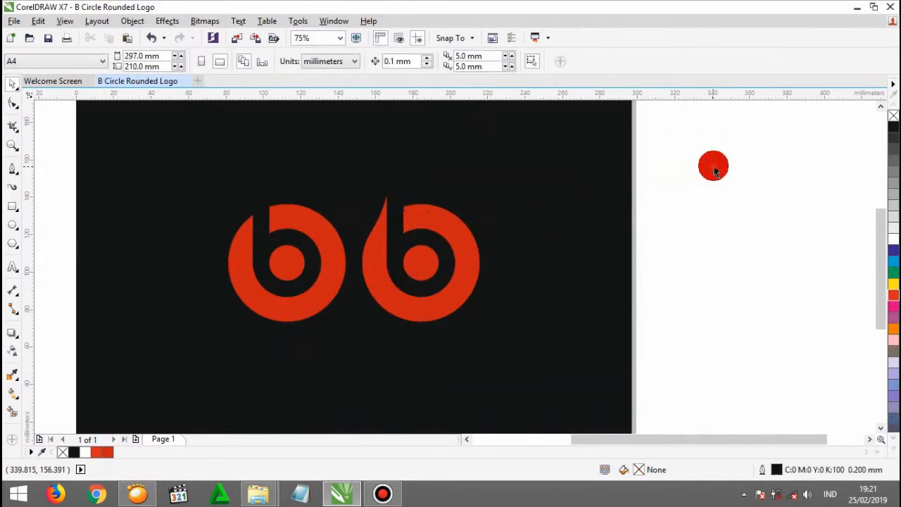
- Move the right logo about 1 mm farther away from the left logo
scroll(322, 286, "up", 1)
left_click(399, 248)
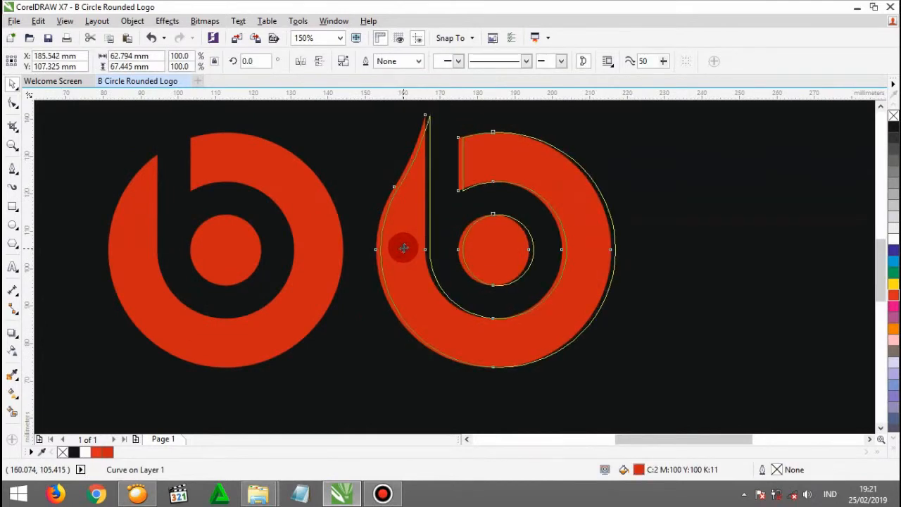
scroll(394, 247, "down", 1)
left_click(760, 175)
scroll(459, 241, "up", 1)
left_click(423, 219)
scroll(462, 273, "down", 1)
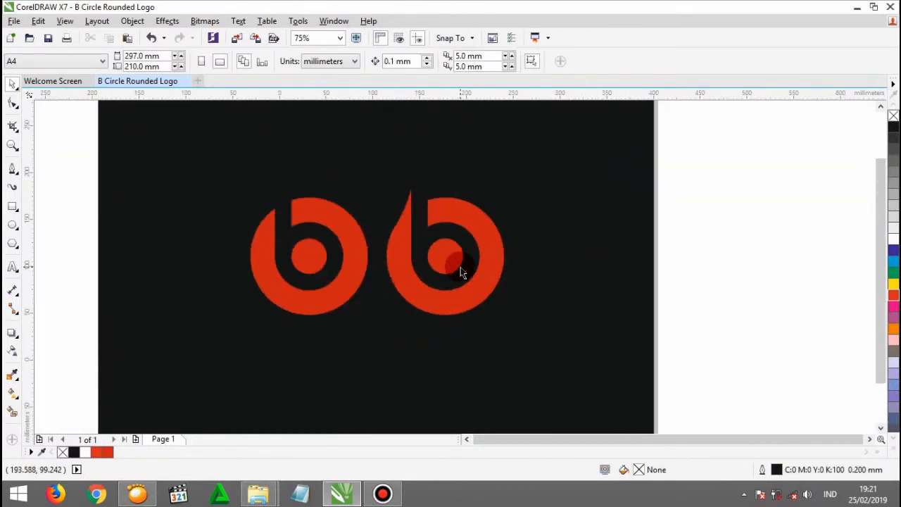
scroll(405, 283, "down", 1)
scroll(403, 281, "up", 1)
- Fill the left b logo with white
left_click(401, 278)
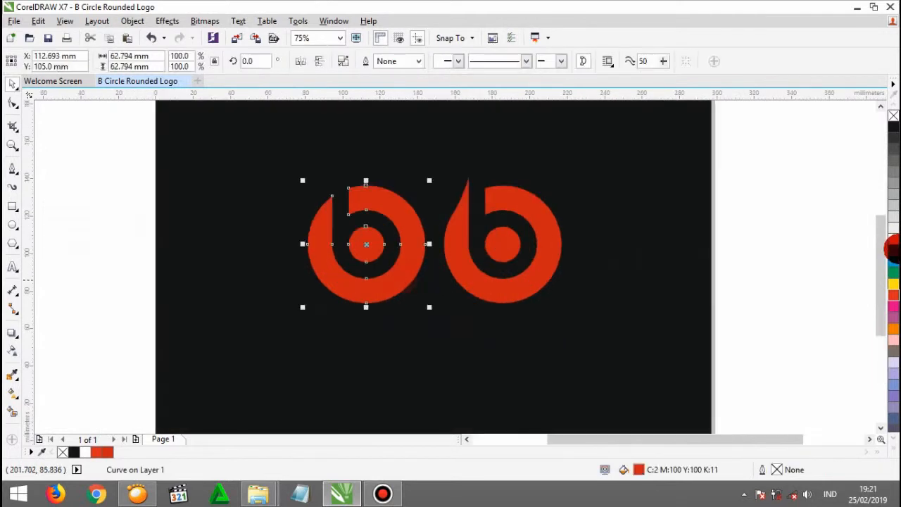
left_click(893, 239)
left_click(718, 223)
- Delete the left b logo and centre the pointed logo horizontally on the black background
left_click(383, 235)
left_click(397, 220)
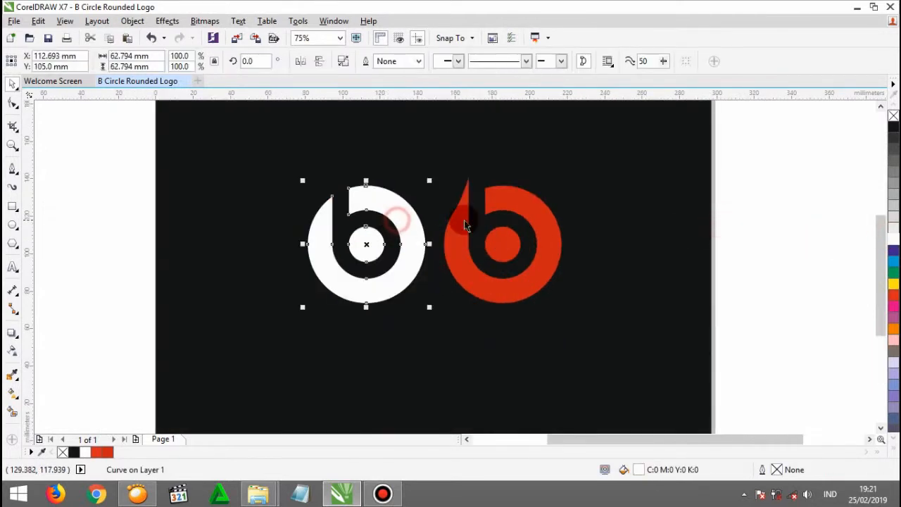
key("Delete")
left_click(503, 204)
left_click(596, 192, "shift")
key("c")
- Fill the remaining pointed b logo with white
left_click_drag(825, 146, 323, 359)
left_click(892, 243)
left_click(742, 211)
- Draw a circle about 26 mm in diameter with a white outline around the logo's inner dot
scroll(437, 242, "up", 1)
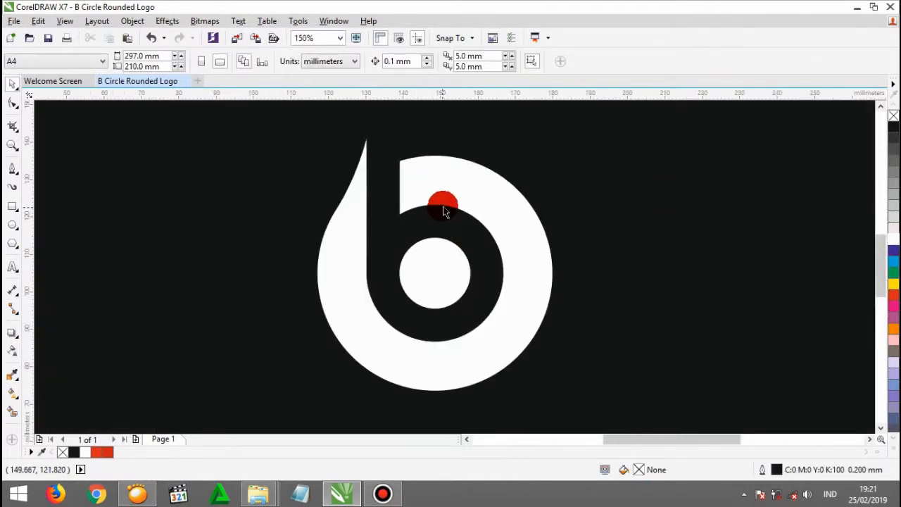
left_click(444, 211)
scroll(469, 301, "up", 1)
left_click(10, 212)
left_click_drag(338, 134, 534, 312)
right_click(893, 239)
left_click_drag(504, 218, 493, 218)
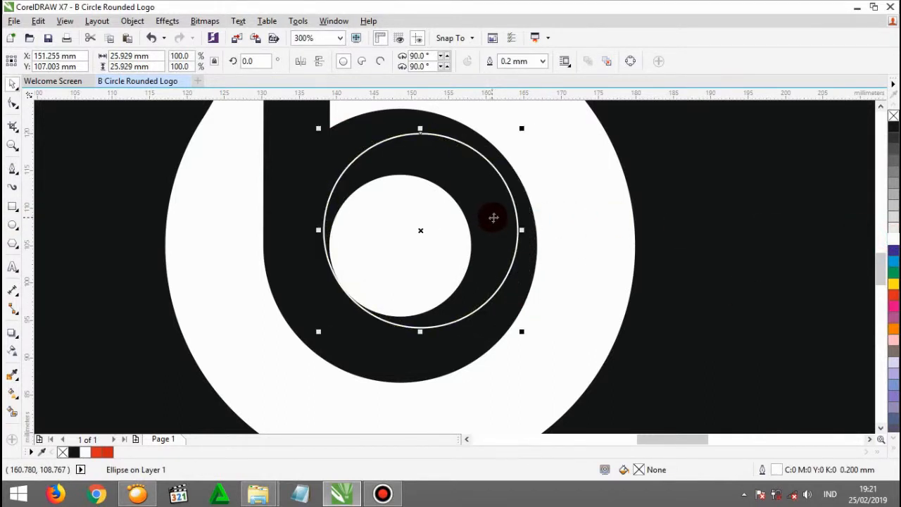
- Make a smaller copy of the circle about 23.5 mm in diameter, offset to the left of the original
left_click_drag(522, 128, 507, 127)
right_click(507, 127)
left_click_drag(474, 214, 453, 216)
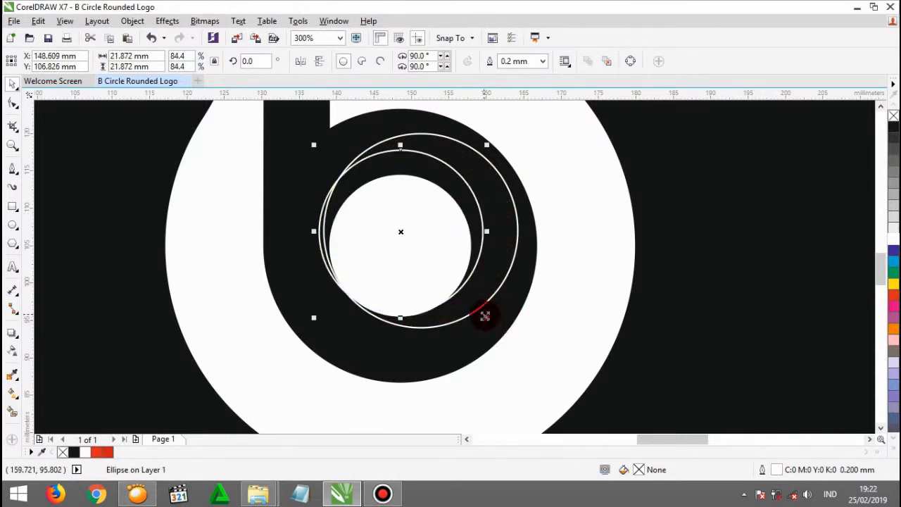
left_click_drag(490, 321, 492, 323)
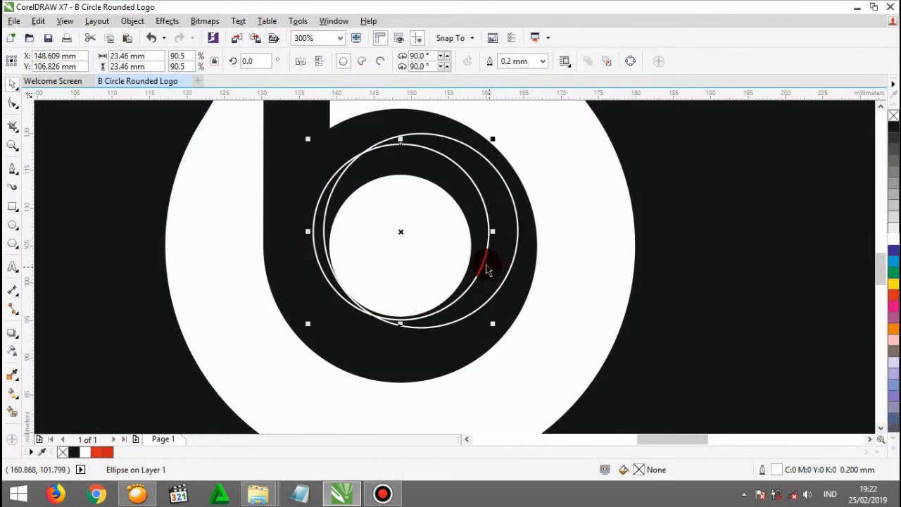
- Trim the smaller circle with the larger one to leave a thin crescent left of the inner dot
scroll(492, 201, "up", 1)
left_click(275, 130, "shift")
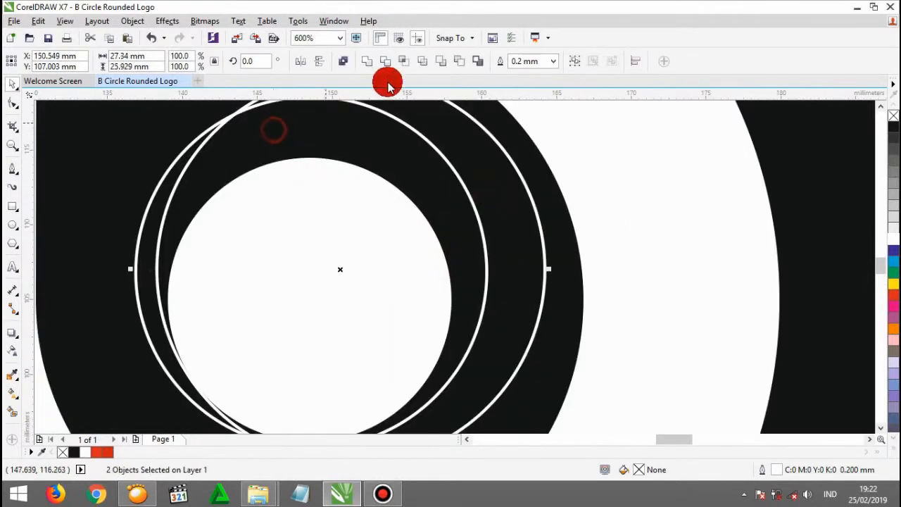
left_click(392, 65)
scroll(317, 193, "down", 1)
scroll(259, 185, "up", 1)
scroll(259, 185, "down", 1)
left_click(342, 163)
scroll(250, 194, "up", 1)
- Shift the crescent slightly left and delete the remaining larger circle
left_click(238, 195)
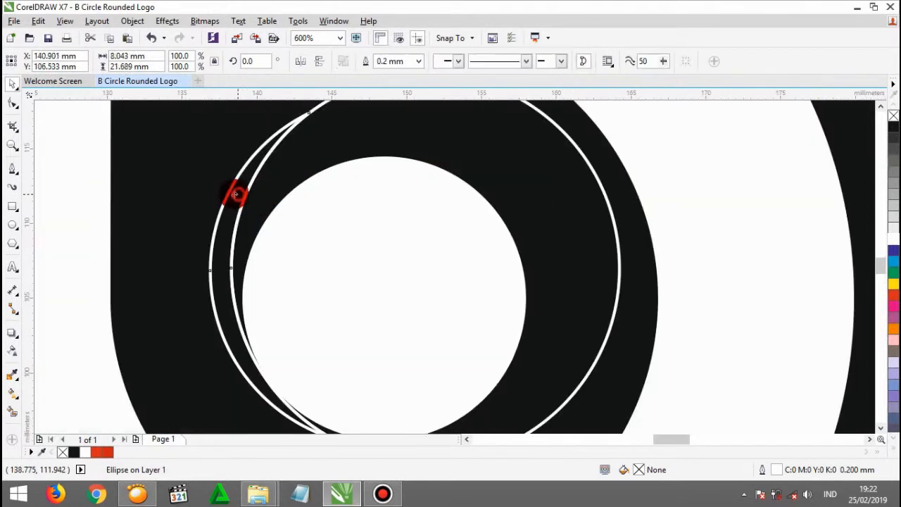
scroll(223, 193, "down", 1)
left_click(333, 171)
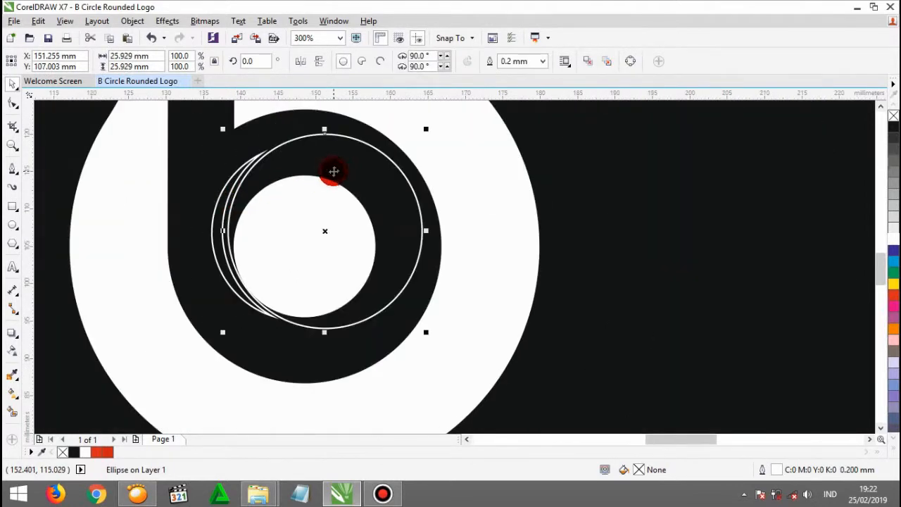
left_click(257, 204)
scroll(224, 224, "up", 1)
- Move the crescent closer to the inner dot and give it a white fill with no outline
left_click(223, 224)
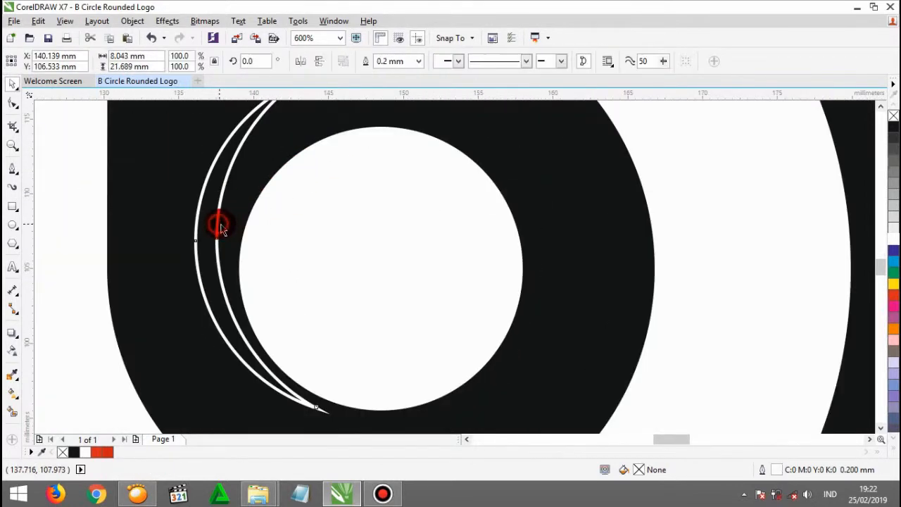
left_click_drag(217, 224, 226, 224)
left_click(893, 224)
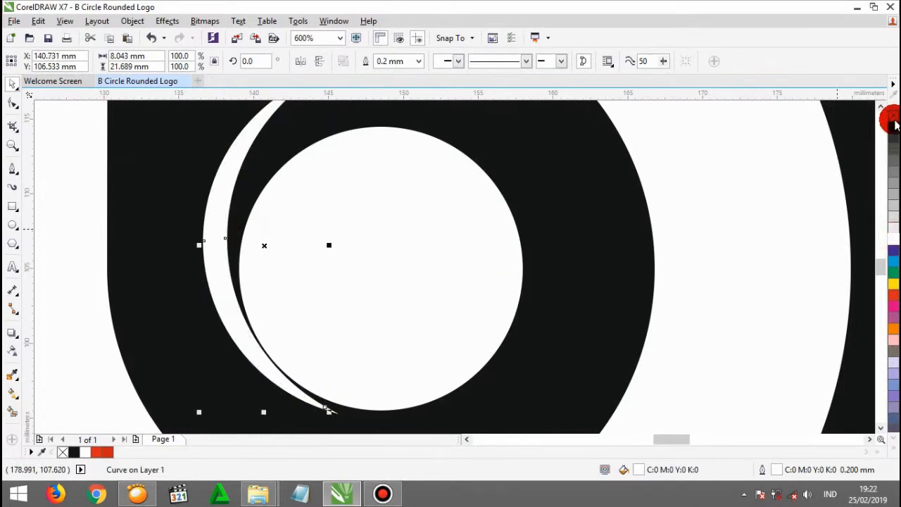
right_click(894, 115)
- Place the crescent against the inner dot's lower left edge and rotate it by about 4.7 degrees
scroll(262, 350, "up", 1)
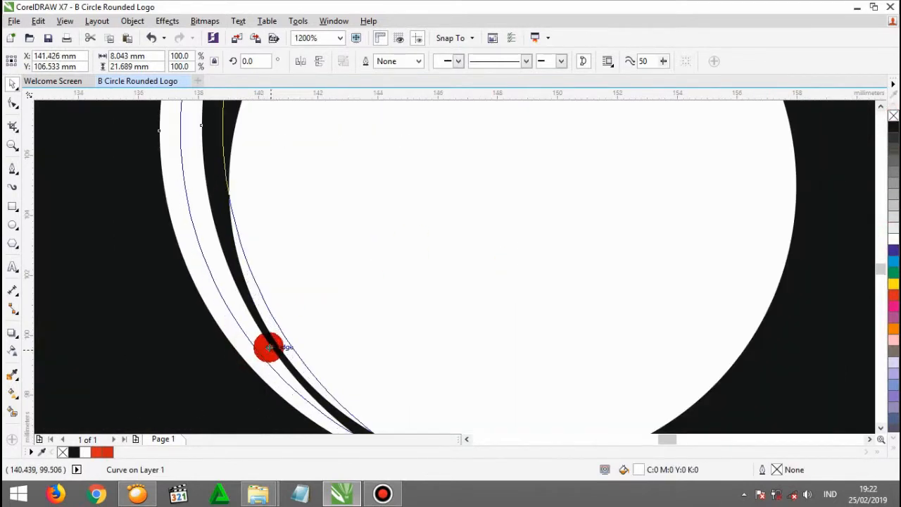
scroll(267, 345, "down", 2)
scroll(288, 349, "up", 1)
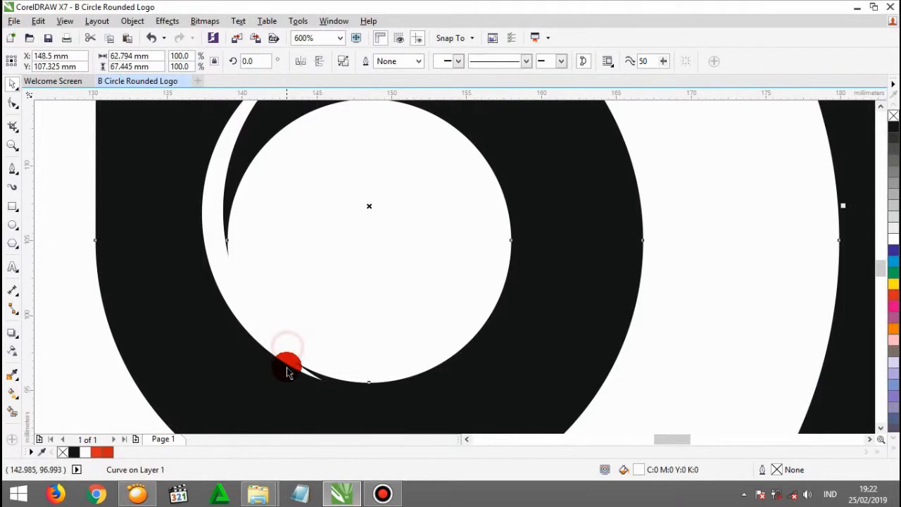
scroll(288, 372, "up", 1)
left_click(293, 353)
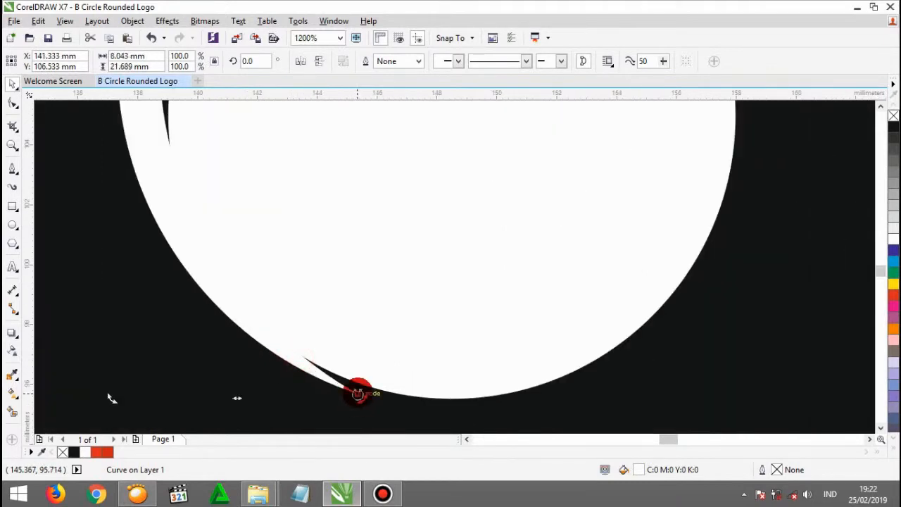
scroll(358, 393, "down", 1)
left_click_drag(366, 221, 366, 227)
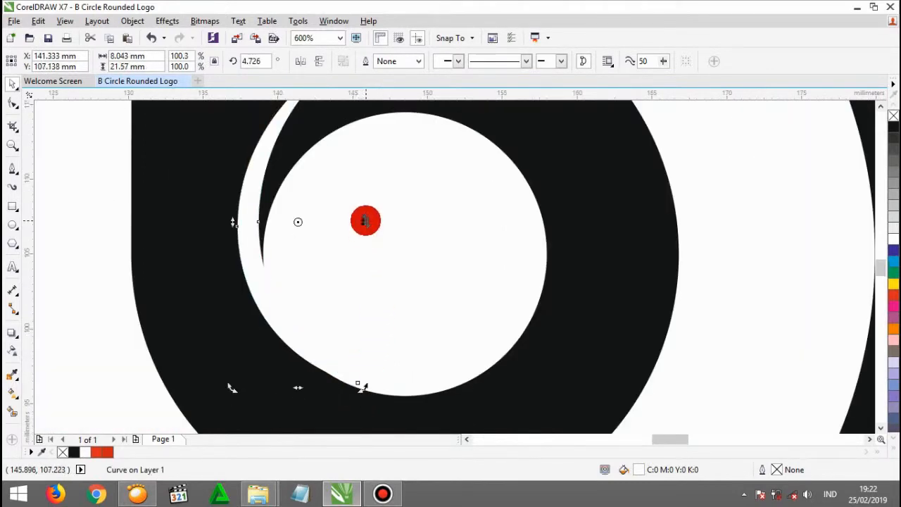
scroll(360, 252, "down", 3)
left_click(749, 157)
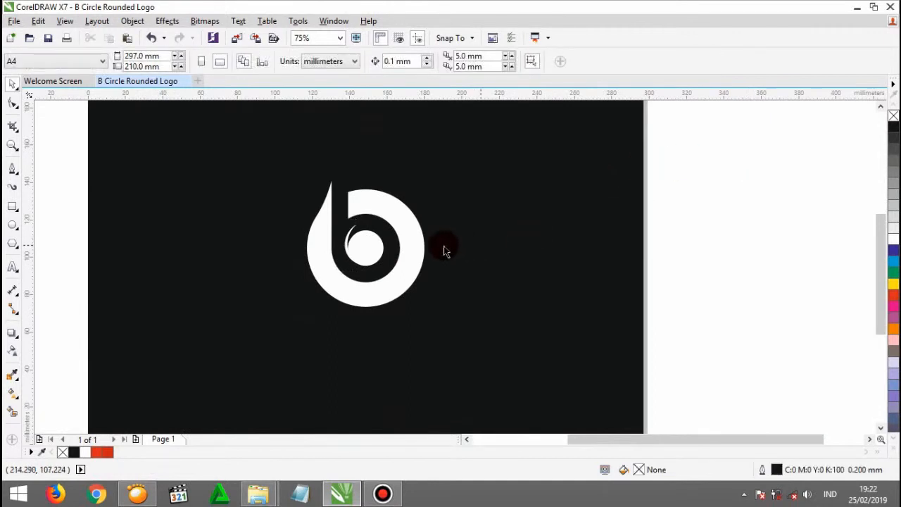
- Adjust the crescent's position slightly so that its lower end meets the edge of the inner dot
scroll(351, 232, "up", 1)
scroll(352, 232, "up", 1)
scroll(346, 246, "up", 1)
left_click(322, 259)
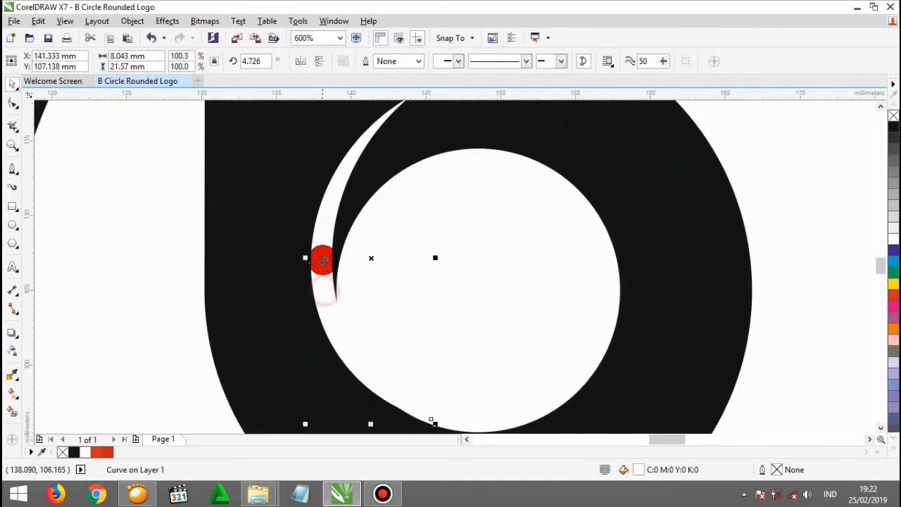
scroll(363, 370, "down", 1)
scroll(363, 370, "up", 2)
left_click_drag(362, 336, 361, 347)
scroll(463, 413, "up", 2)
left_click_drag(433, 378, 439, 394)
scroll(435, 330, "down", 3)
scroll(435, 330, "down", 1)
scroll(411, 261, "up", 1)
scroll(444, 222, "down", 1)
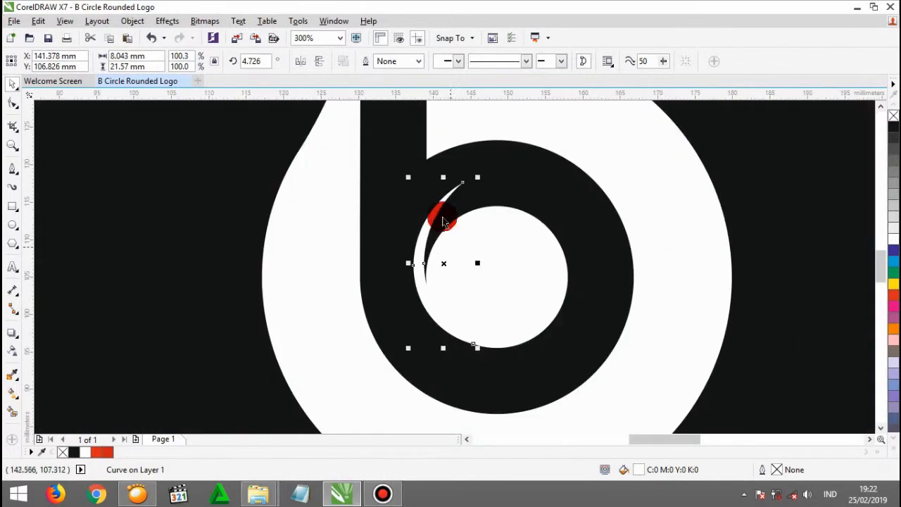
- Resize the crescent to about 8.7 mm wide and 20.6 mm high
left_click_drag(444, 182, 445, 189)
scroll(476, 262, "up", 1)
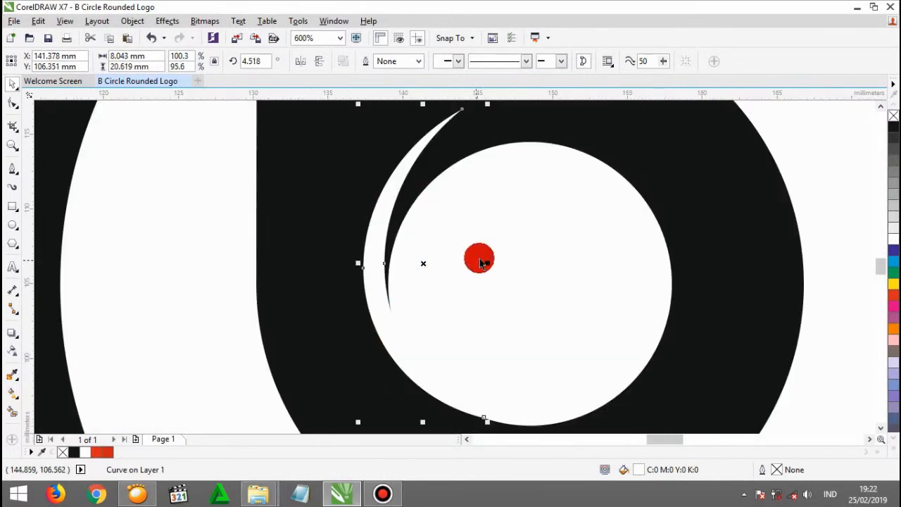
left_click_drag(489, 266, 497, 265)
scroll(493, 264, "down", 2)
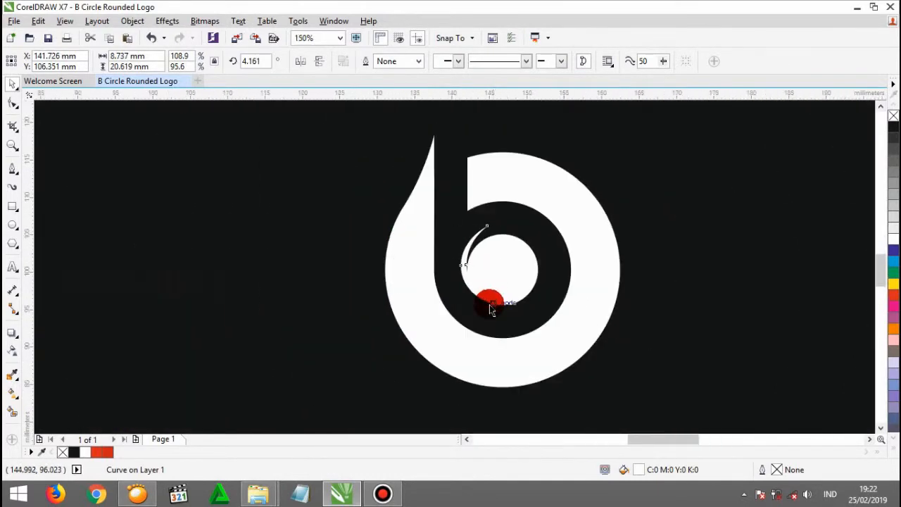
- Move the resized crescent slightly right and down so that its lower tip blends into the inner dot
scroll(493, 304, "up", 3)
left_click_drag(520, 296, 536, 305)
scroll(456, 327, "down", 4)
left_click(765, 181)
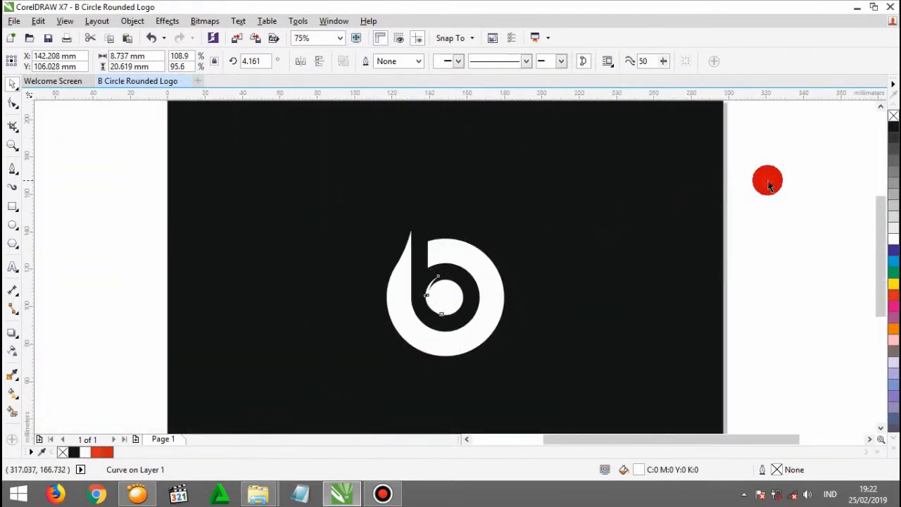
- Trim the black background with the crescent and delete the crescent object
scroll(506, 288, "up", 3)
left_click(431, 275)
left_click(452, 266, "shift")
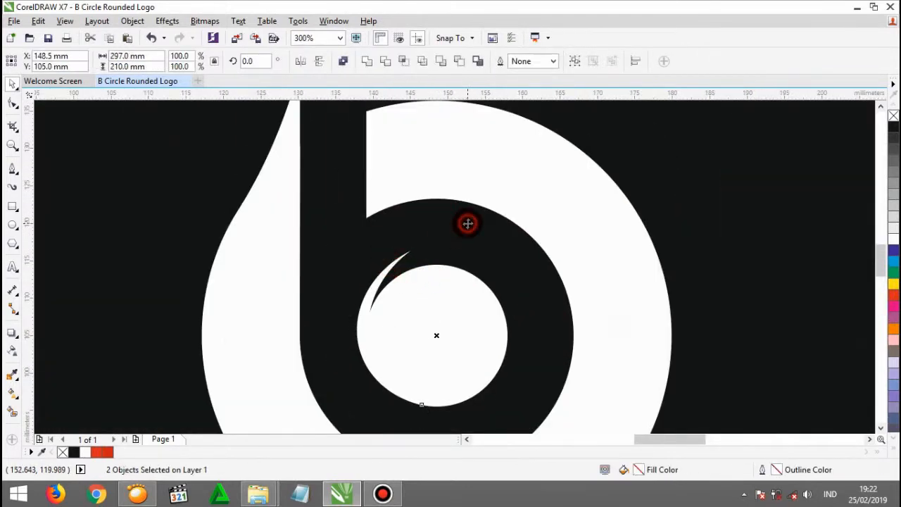
left_click(385, 64)
scroll(370, 321, "up", 1)
left_click(362, 303)
key("Delete")
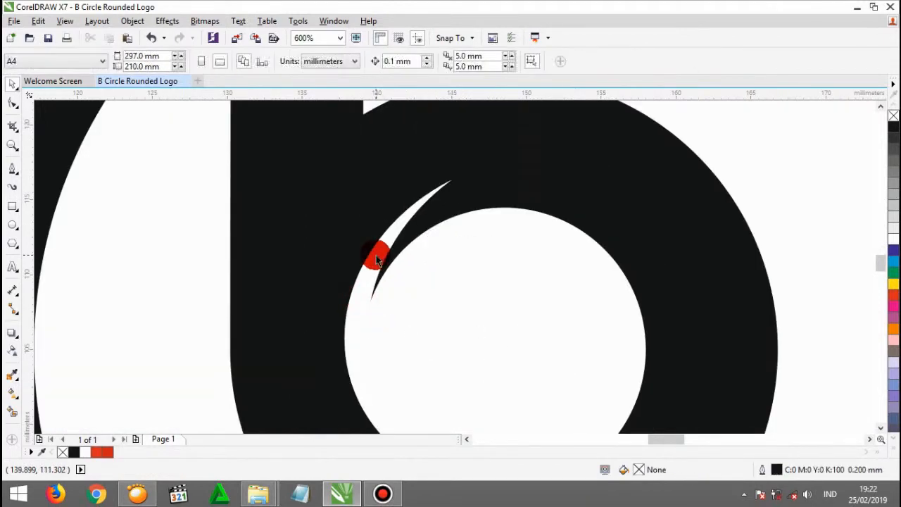
- Fill the letter B and its inner dot with the red C2 M100 Y100 K11
scroll(376, 255, "down", 3)
scroll(439, 263, "up", 2)
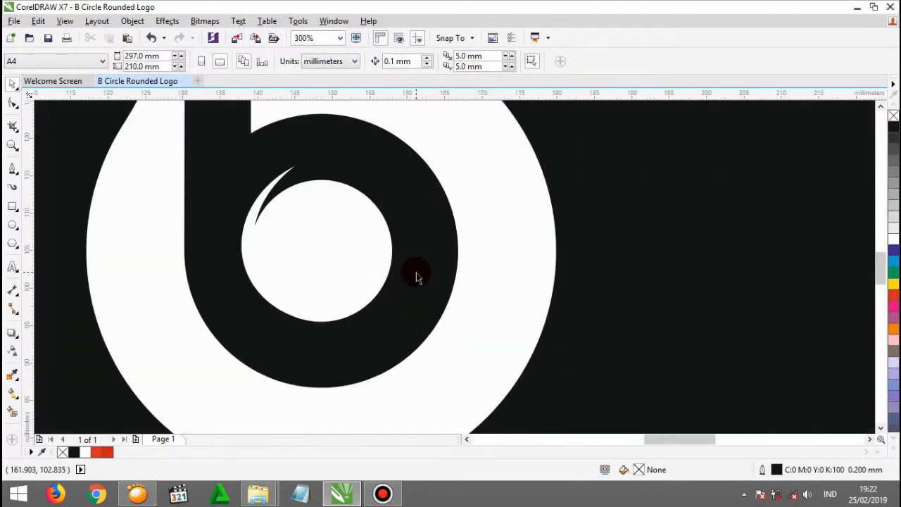
scroll(417, 276, "down", 1)
scroll(416, 277, "down", 1)
scroll(416, 277, "up", 1)
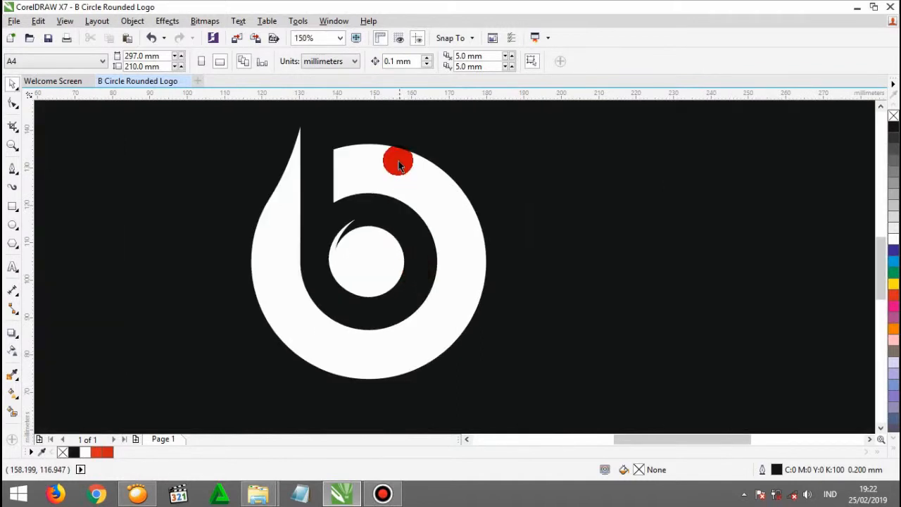
left_click(393, 181)
left_click(101, 452)
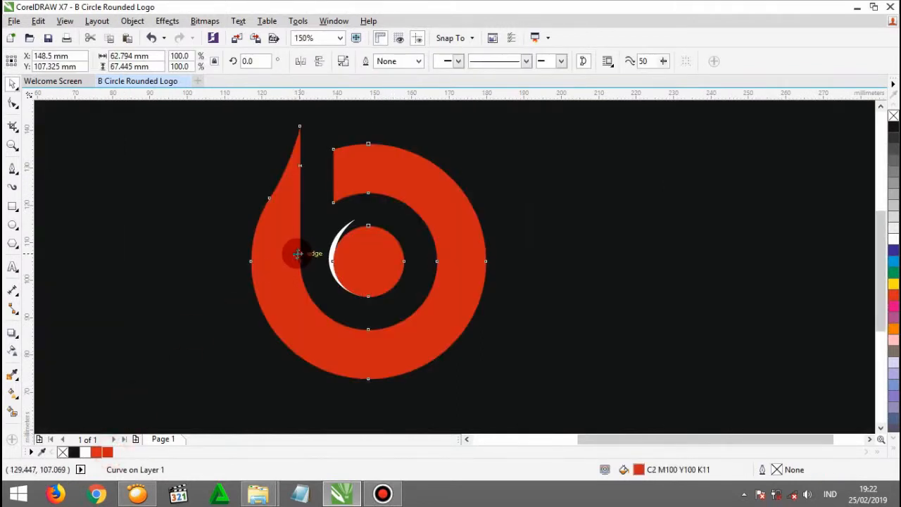
- Try to apply the same red to the crescent accent, undo that fill and select the letter B
scroll(232, 304, "up", 1)
left_click(238, 301, "shift")
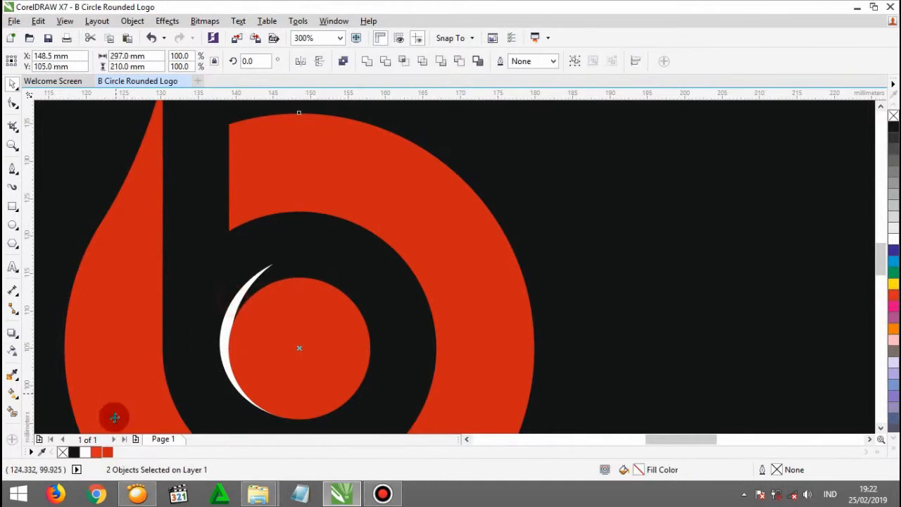
left_click(106, 454)
scroll(270, 275, "down", 1)
key("ctrl+z")
scroll(299, 274, "down", 1)
left_click_drag(664, 161, 123, 444)
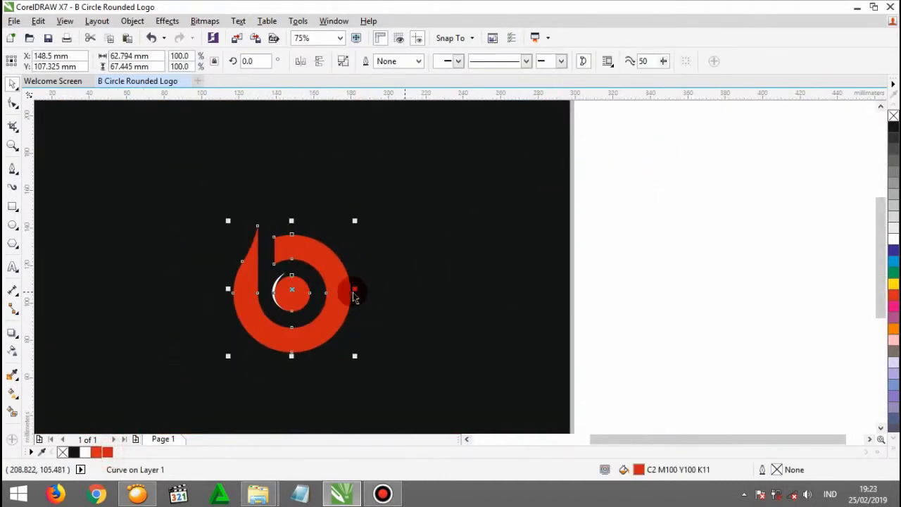
- Try shifting the trimmed background and the letter B separately, undoing each move
scroll(257, 293, "up", 1)
scroll(292, 274, "up", 1)
left_click(296, 274)
left_click_drag(294, 266, 273, 267)
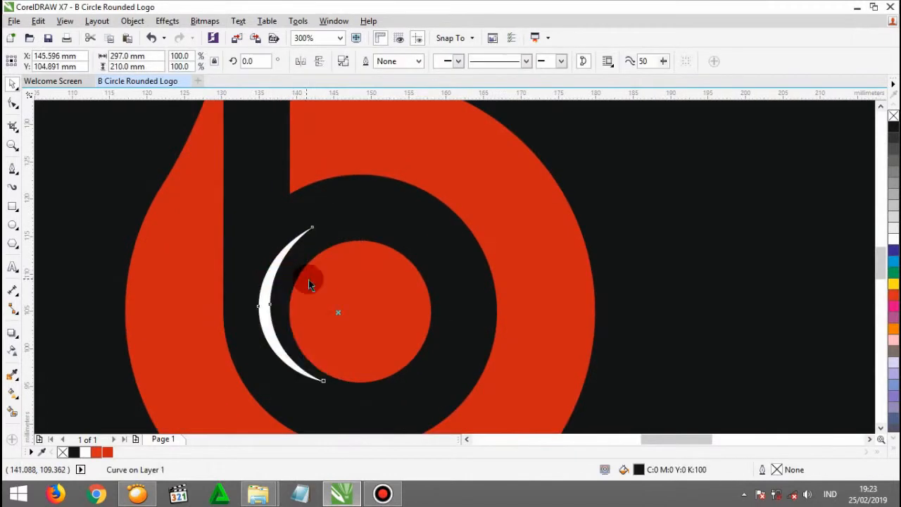
key("ctrl+z")
left_click_drag(355, 272, 381, 270)
key("ctrl+z")
- Try to weld the letter B with the black background, then undo the weld and the red fill
scroll(301, 270, "up", 1)
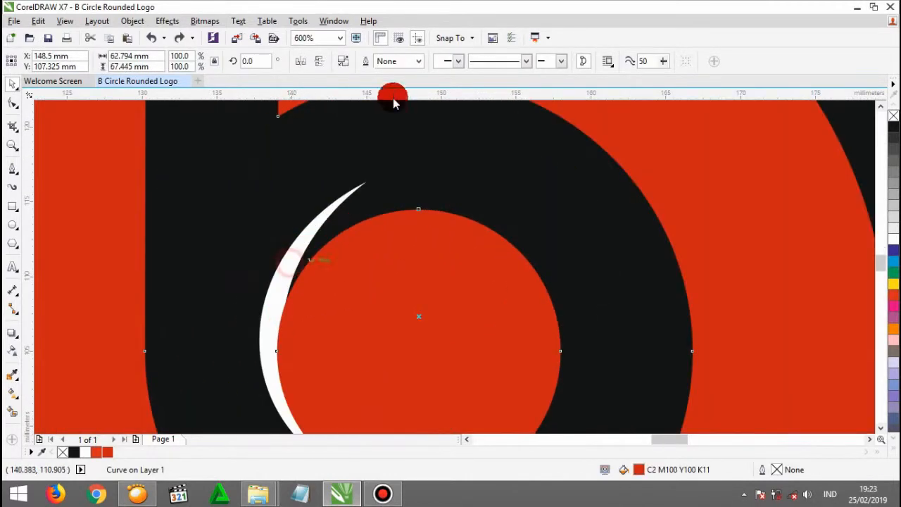
left_click(344, 201, "shift")
left_click(363, 68)
left_click(298, 252)
key("ctrl+z")
scroll(309, 253, "down", 2)
key("ctrl+z")
- Try moving the letter B and the background separately, then undo back to before the background was trimmed
scroll(324, 258, "down", 1)
scroll(325, 258, "up", 2)
left_click_drag(325, 258, 373, 257)
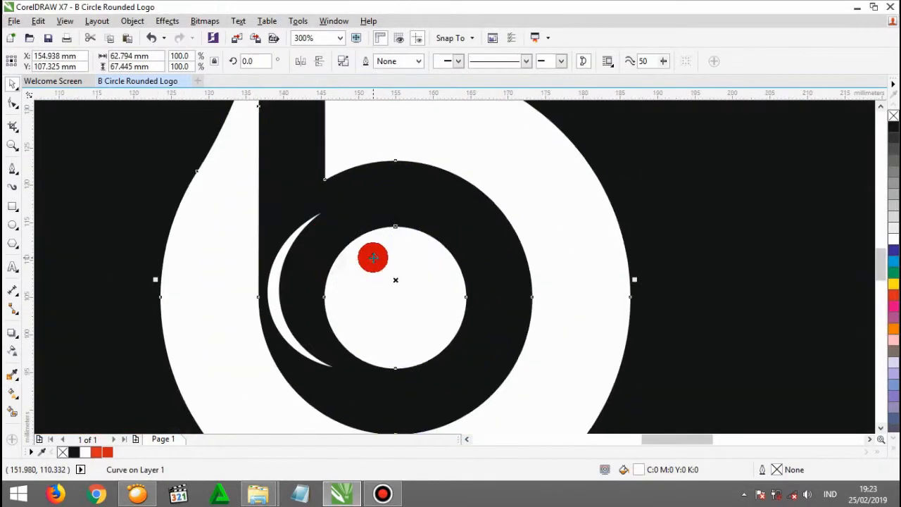
key("ctrl+z")
left_click(319, 223)
left_click_drag(296, 244, 310, 247)
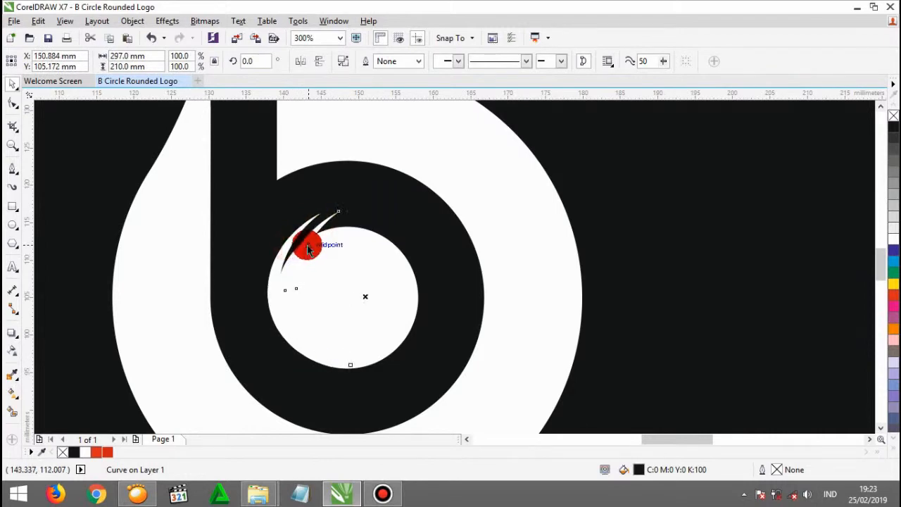
left_click(338, 204, "shift")
left_click_drag(338, 205, 336, 219)
key("ctrl+z")
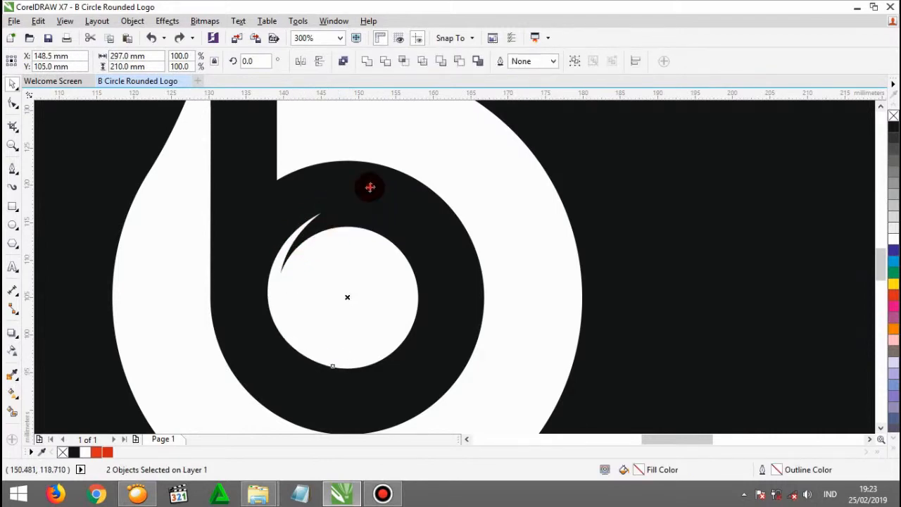
- Weld the crescent to the letter B shape so that both form one curve
scroll(320, 245, "down", 1)
scroll(320, 245, "down", 1)
left_click(664, 143)
scroll(325, 254, "up", 2)
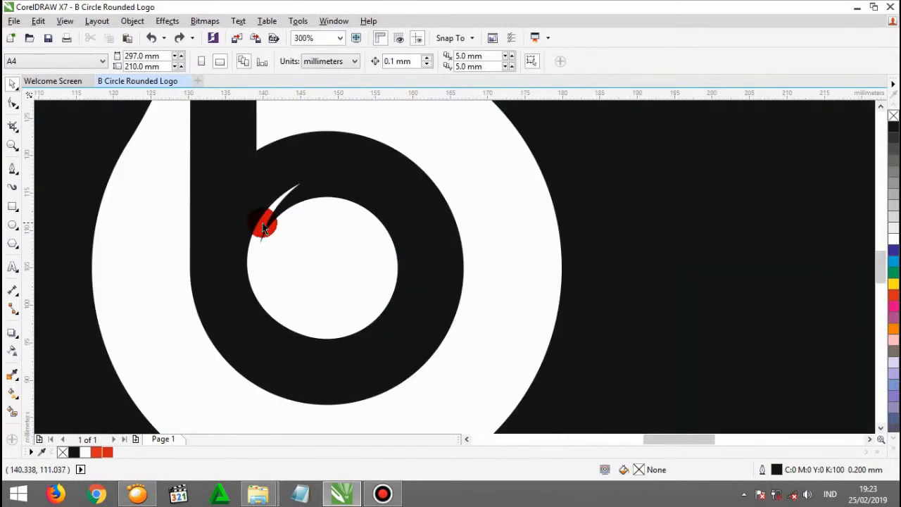
left_click(265, 226)
left_click(350, 239, "shift")
left_click(368, 61)
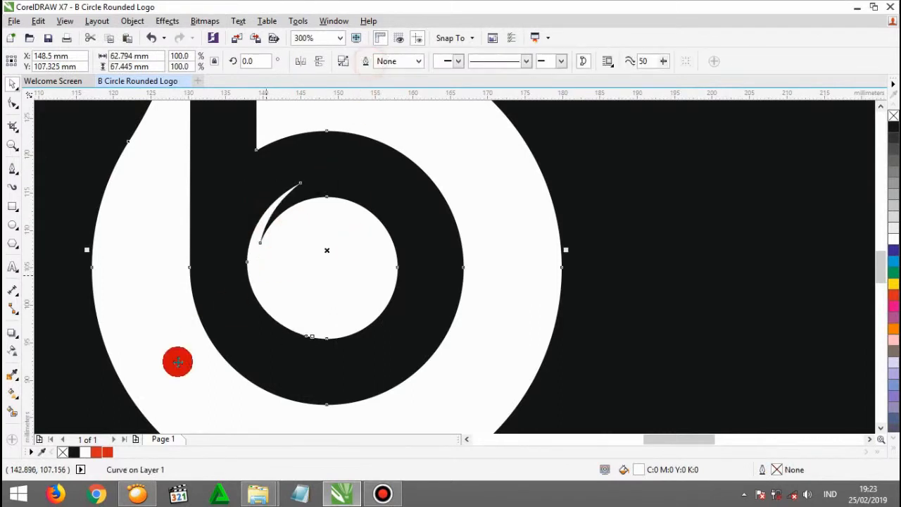
- Fill the welded logo with the red C2 M100 Y100 K11 and delete the black page background
left_click(110, 455)
scroll(296, 240, "down", 3)
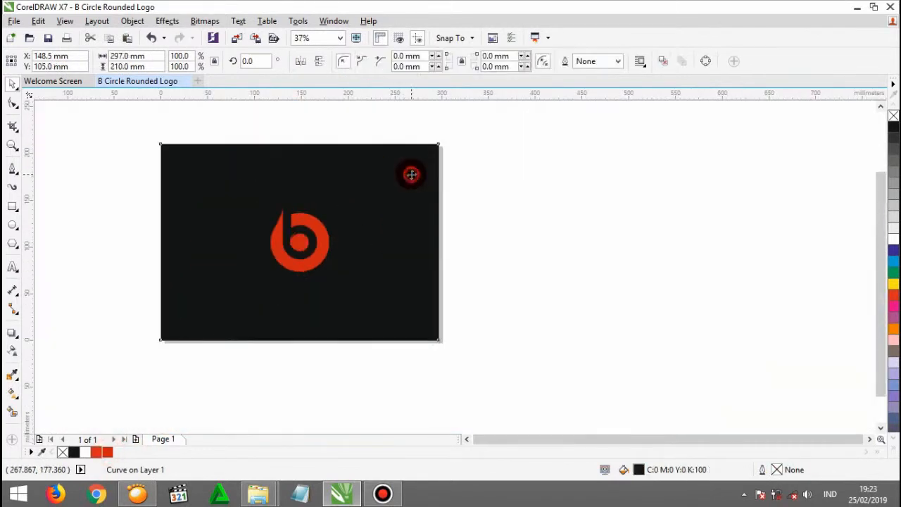
key("Delete")
- Delete the surplus nodes along the inner dot's lower left edge where the crescent joins it, and deselect the logo
scroll(264, 246, "up", 3)
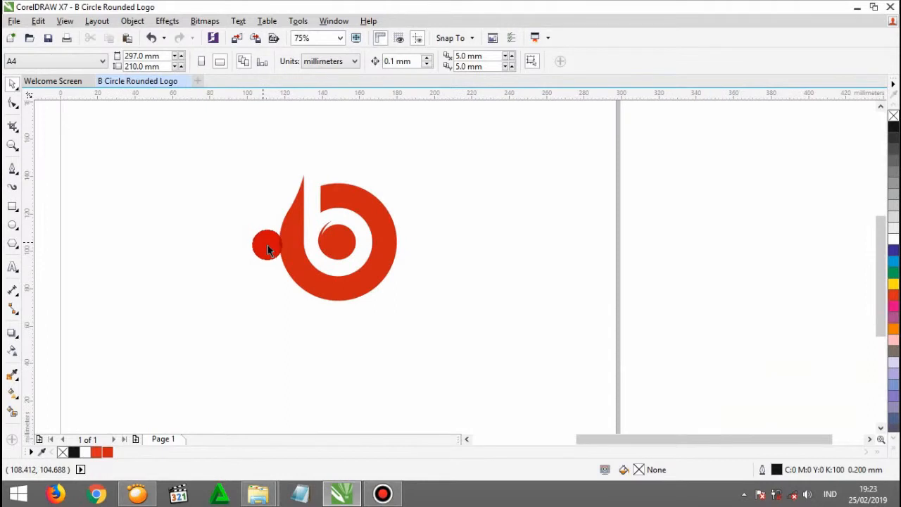
scroll(463, 250, "up", 1)
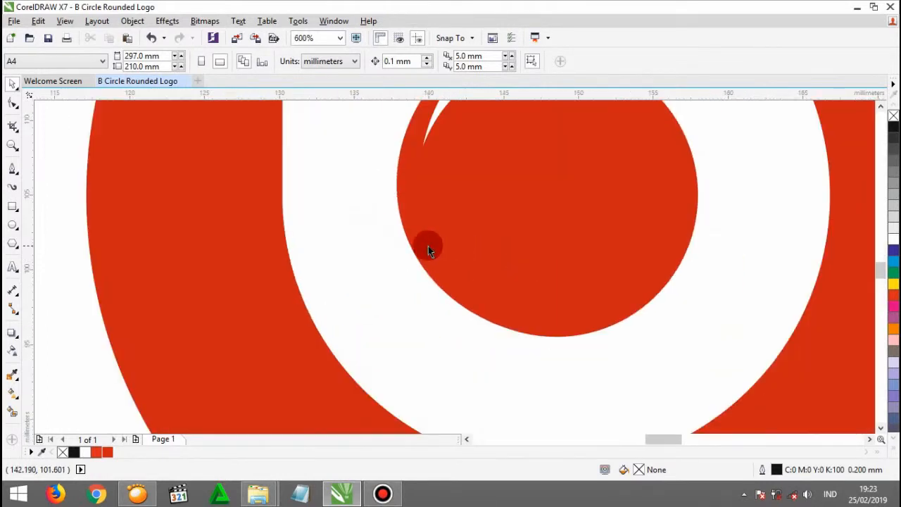
left_click(451, 227)
key("F10")
scroll(444, 285, "down", 1)
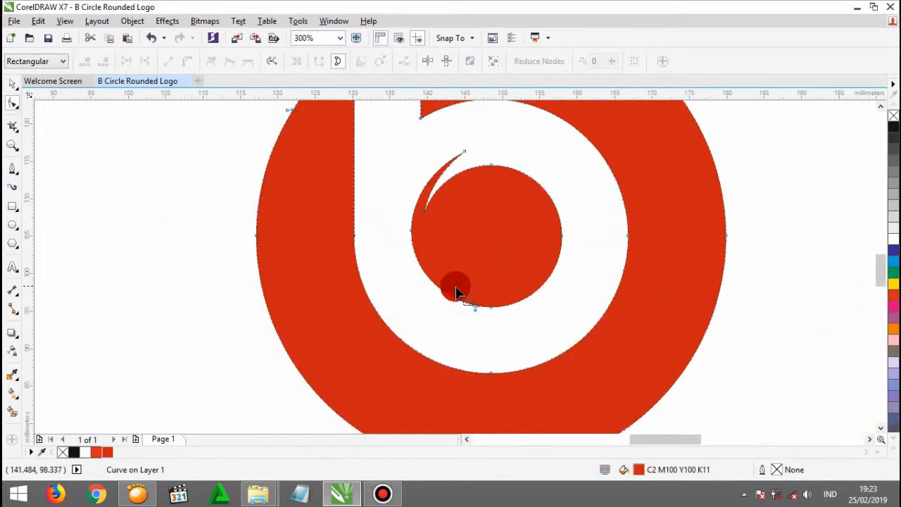
scroll(472, 295, "up", 1)
scroll(484, 294, "up", 1)
scroll(426, 345, "down", 1)
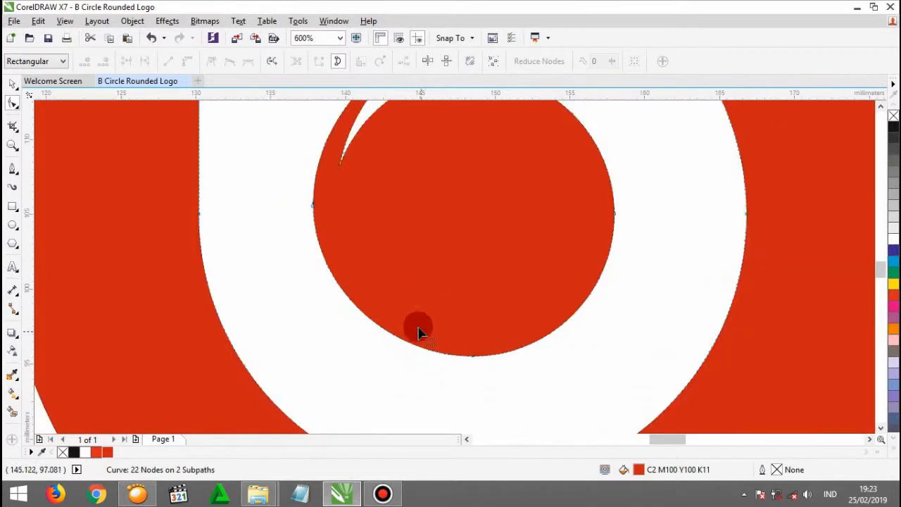
left_click_drag(287, 230, 287, 232)
key("Delete")
scroll(359, 253, "down", 2)
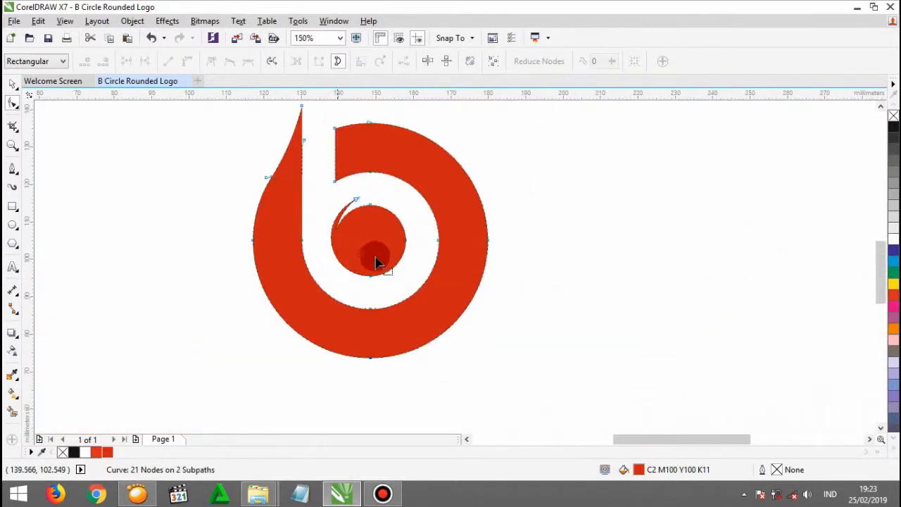
key("space")
left_click(607, 211)
- Zoom to the page to review the finished red logo
scroll(400, 278, "down", 1)
scroll(409, 296, "down", 1)
scroll(417, 307, "up", 1)
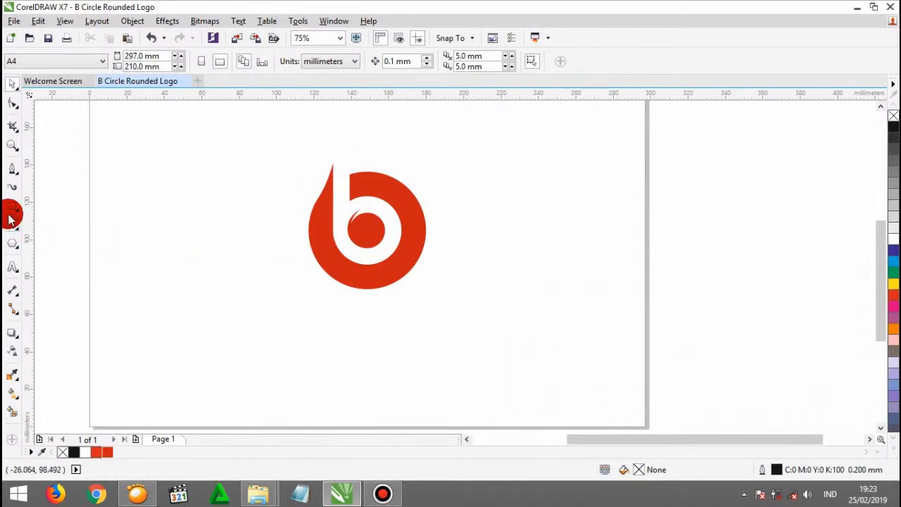
scroll(230, 266, "down", 1)
key("z")
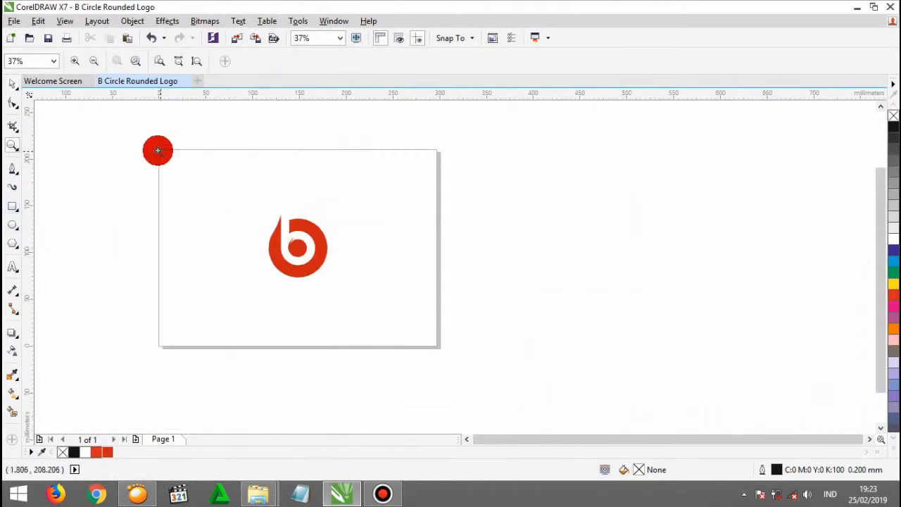
left_click_drag(182, 171, 437, 346)
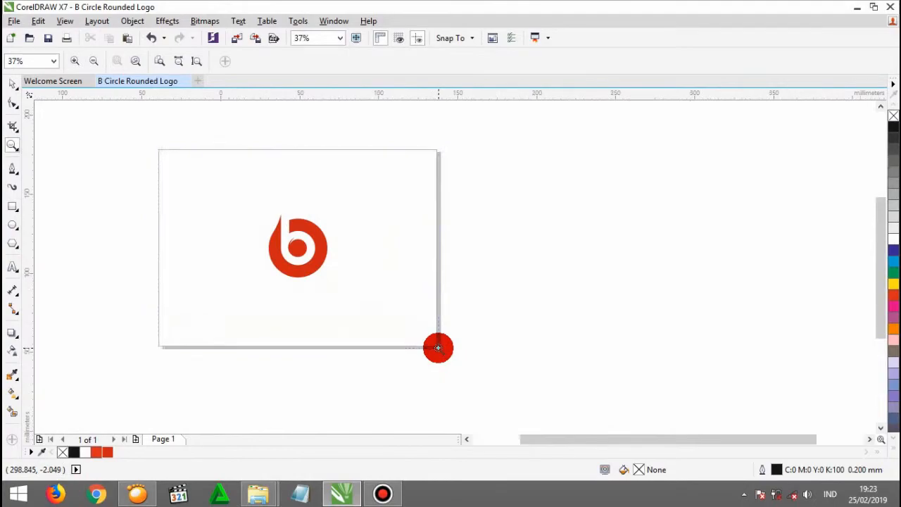
key("space")
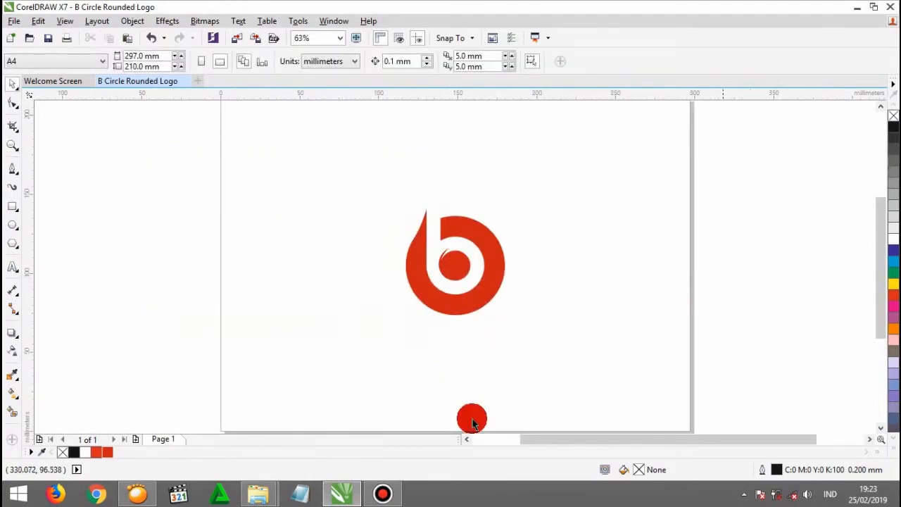